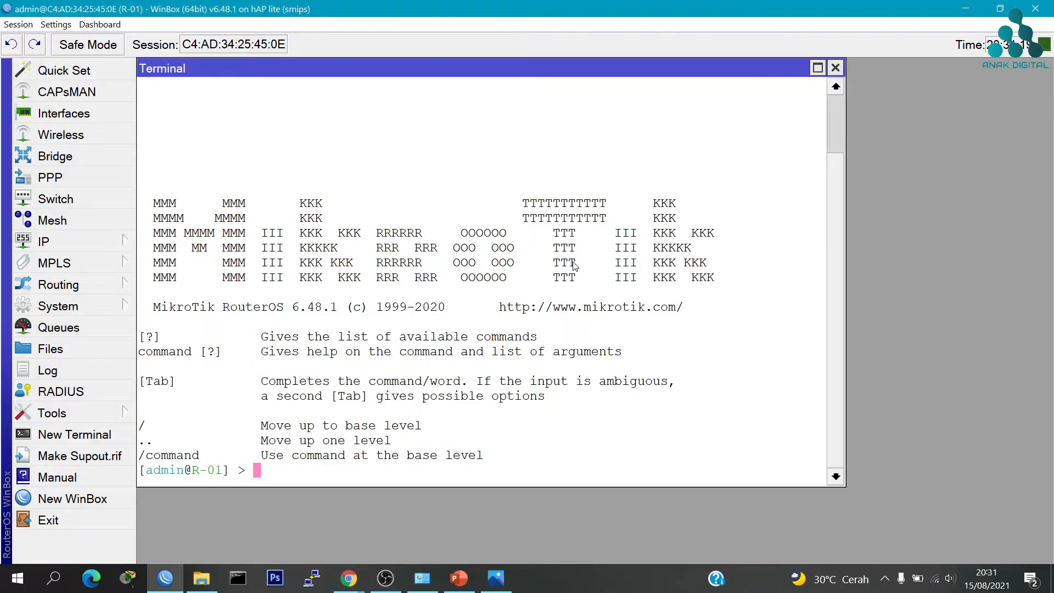
# List the router's interfaces and its DHCP client entries with "interface print" and "ip dhcp-client print"
pyautogui.write('interface print')
pyautogui.press('Return')
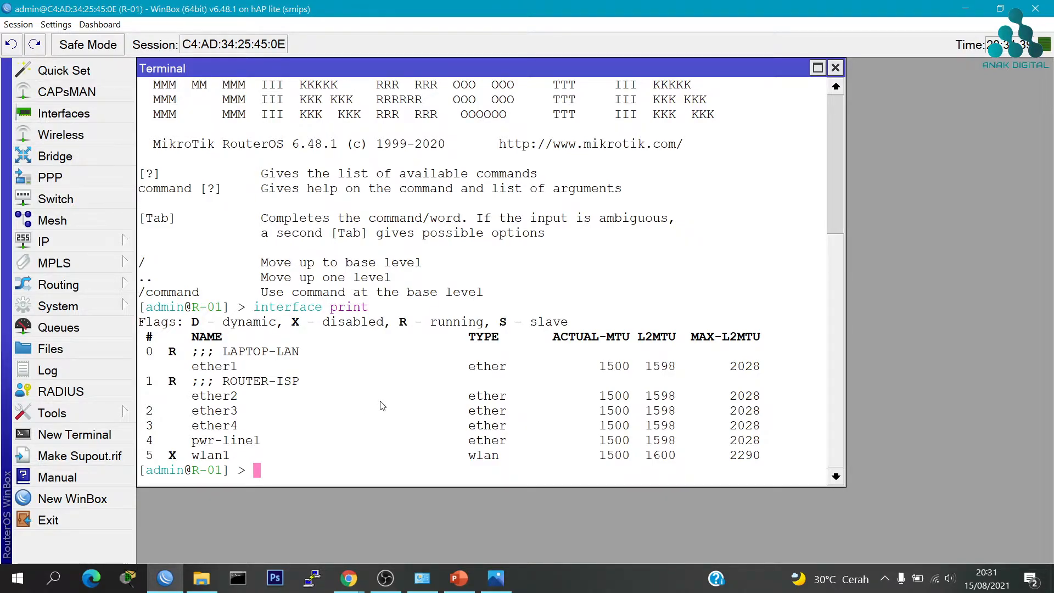
pyautogui.write('ip dhcp-client print')
pyautogui.press('Return')
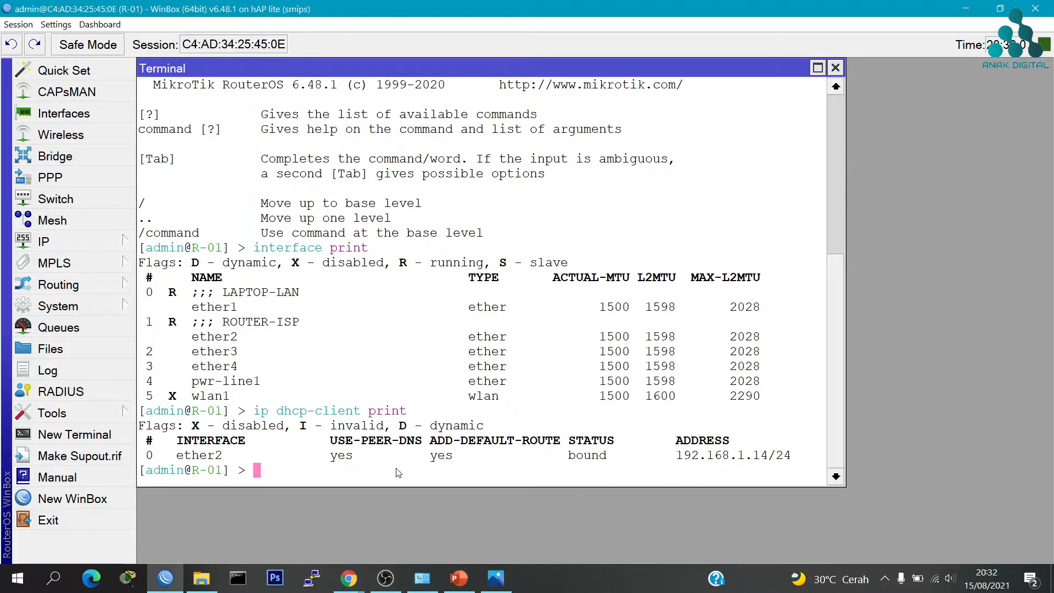
# Test the router's internet connection by pinging google.com, stopping the ping after a few replies
pyautogui.write('ping google.com')
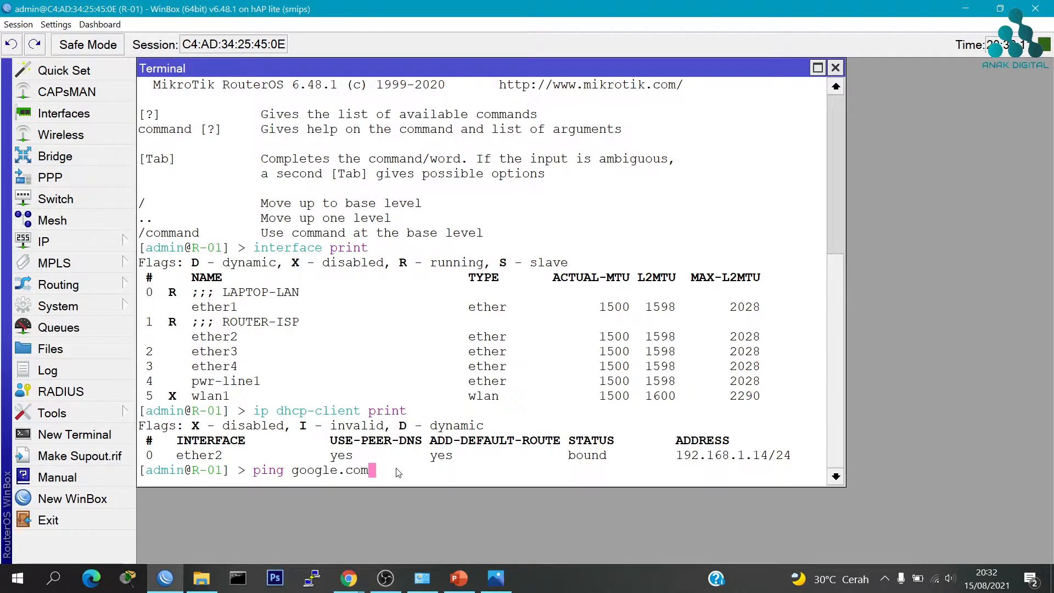
pyautogui.press('Return')
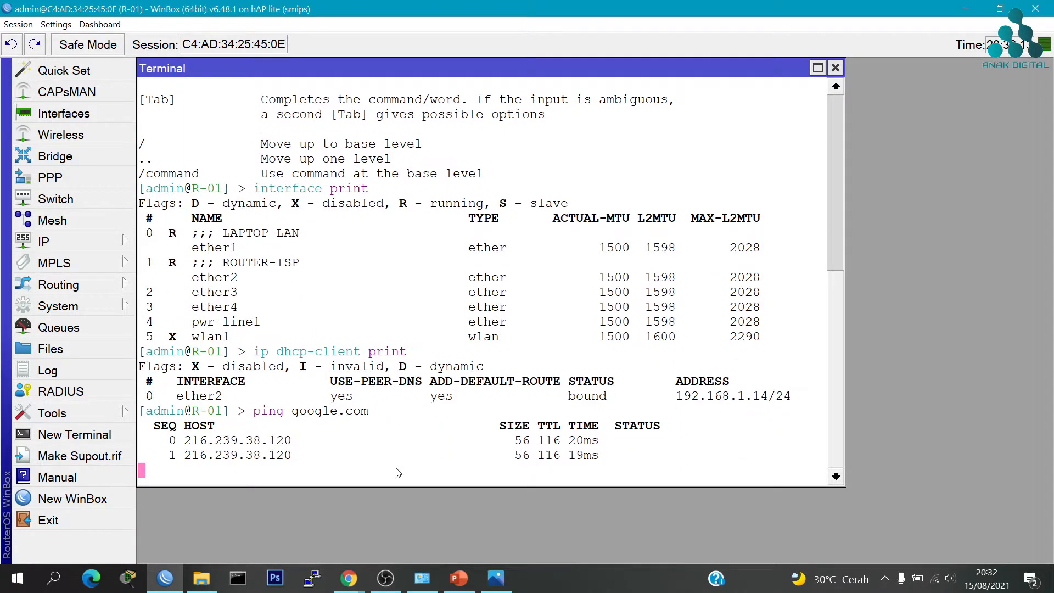
pyautogui.hotkey('ctrl', 'c')
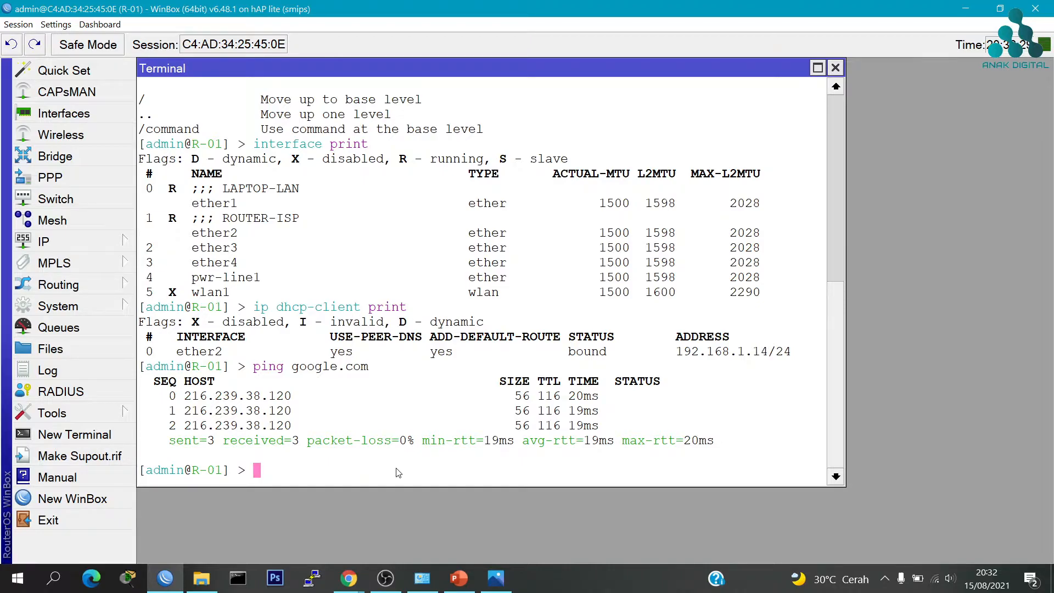
# List the router's IP addresses and firewall NAT rules with "ip address print" and "ip firewall nat print"
pyautogui.write('ip address print')
pyautogui.press('Return')
pyautogui.press('Return')
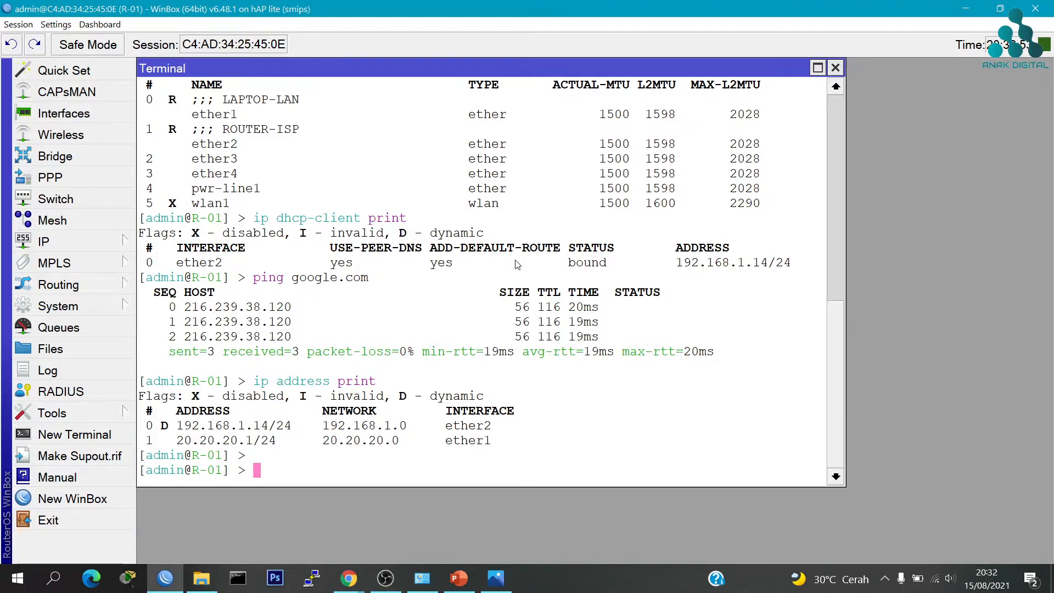
pyautogui.write('ip firewall na')
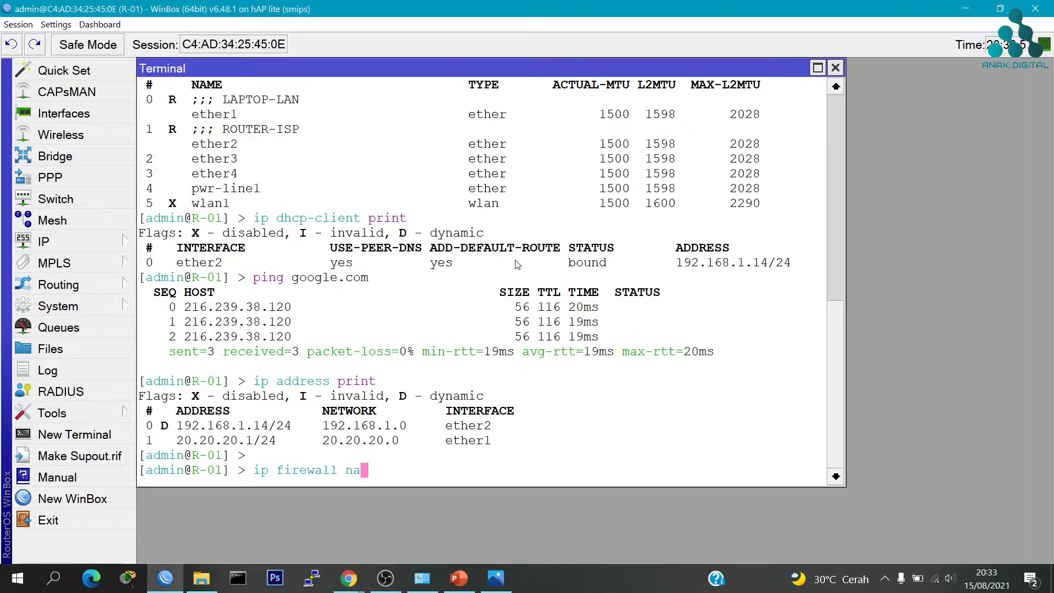
pyautogui.write('t print')
pyautogui.press('Return')
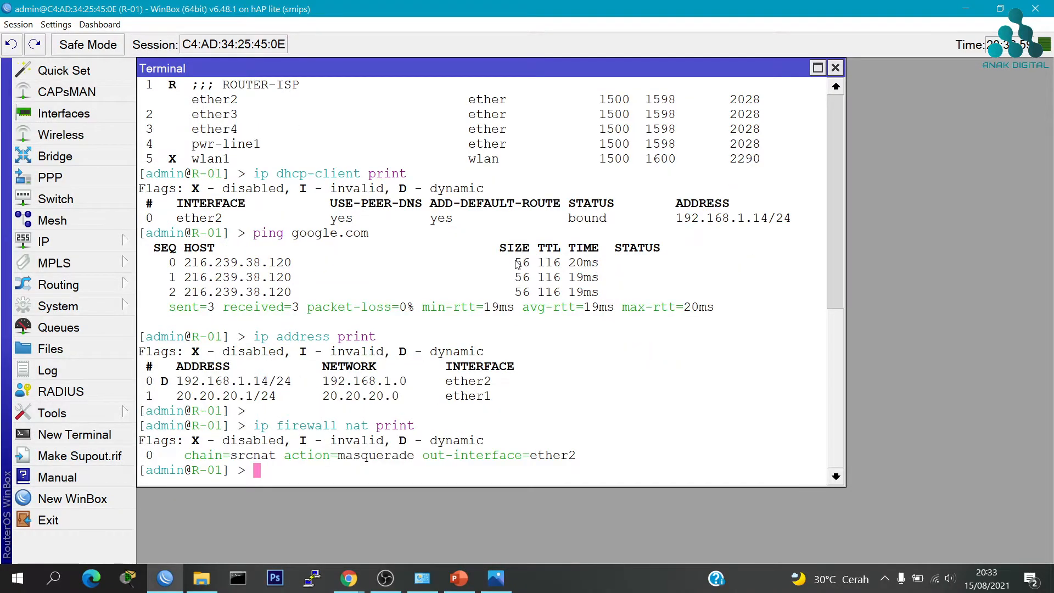
pyautogui.press('Return')
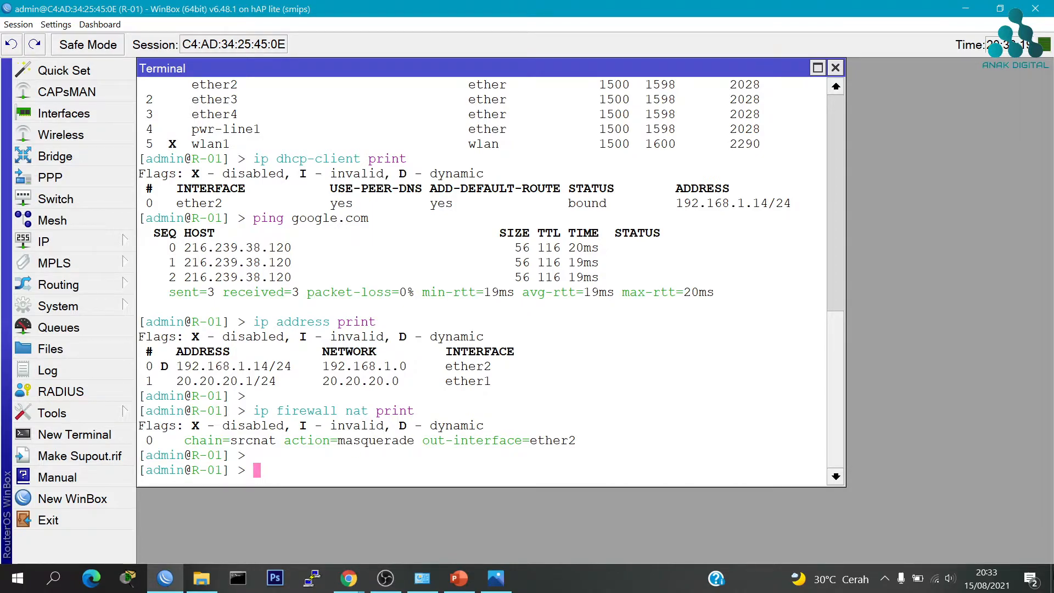
# Switch to Network Connections and set the Ethernet 1 adapter's TCP/IPv4 properties to use a manually specified IP address
pyautogui.click(940, 584)
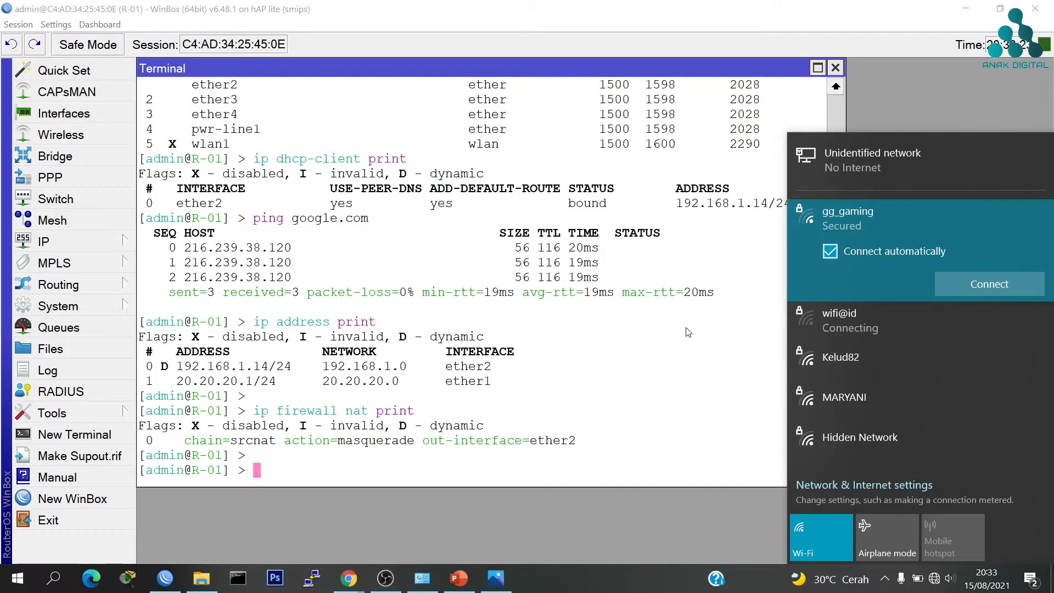
pyautogui.click(618, 416)
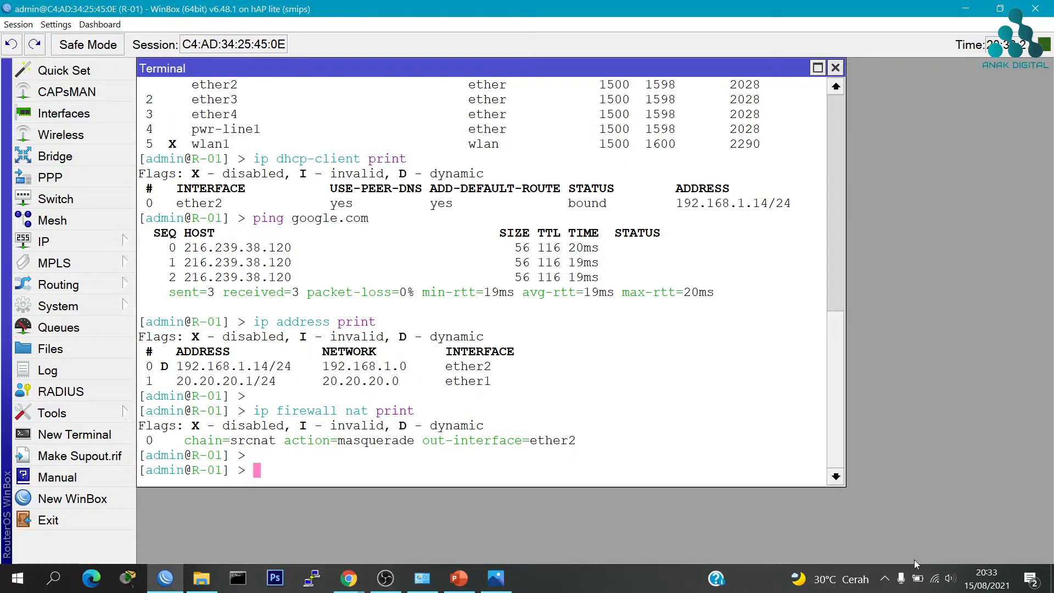
pyautogui.click(422, 577)
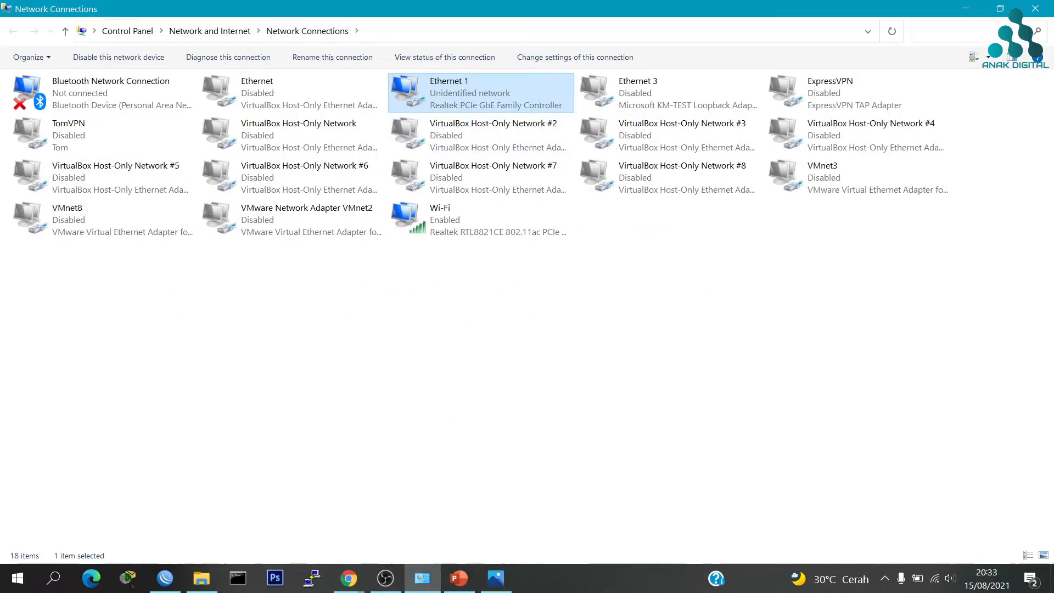
pyautogui.click(348, 578)
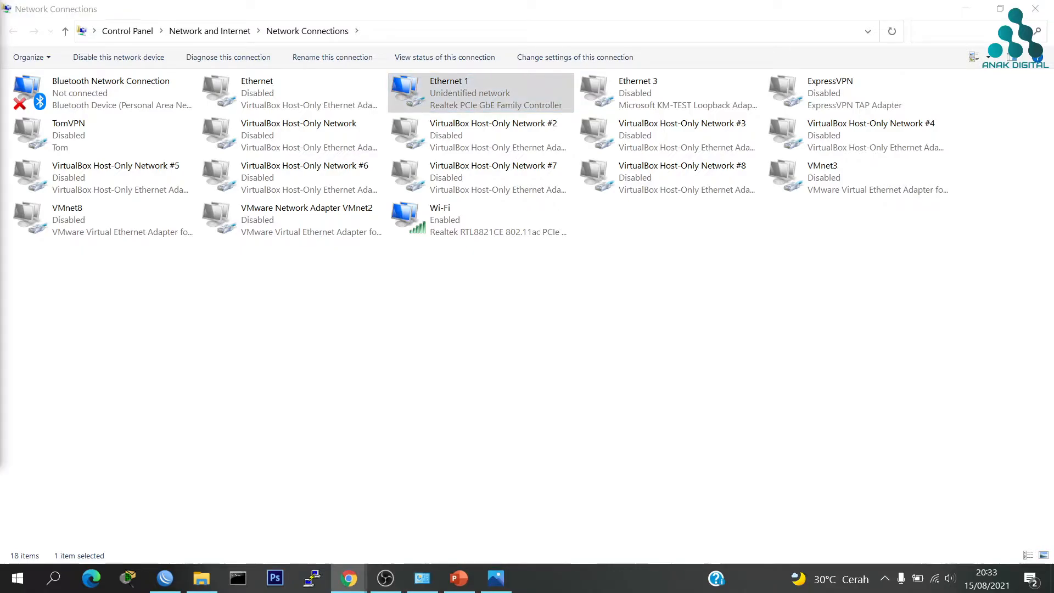
pyautogui.doubleClick(460, 96)
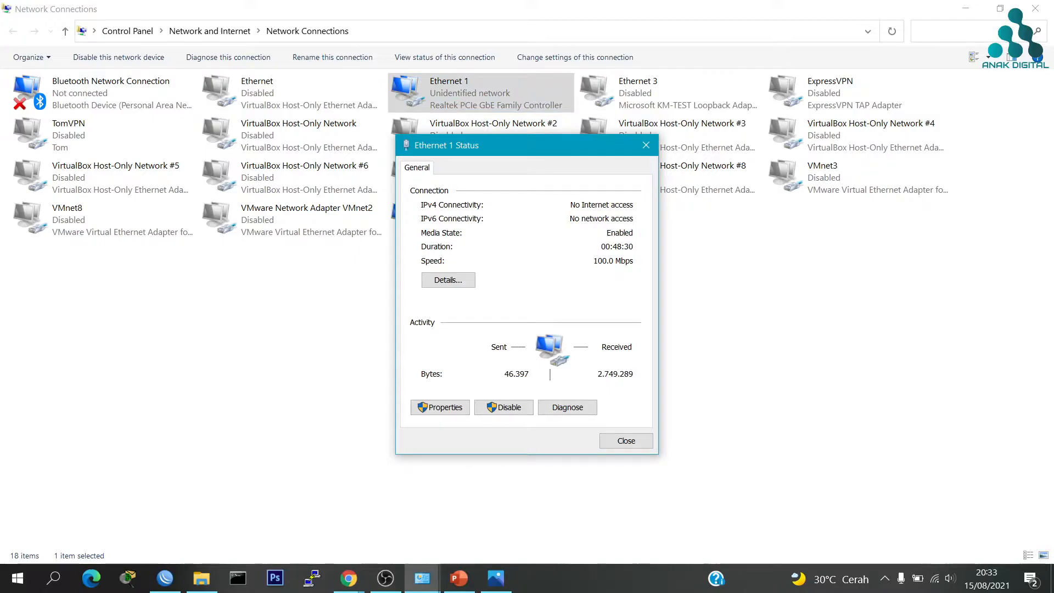
pyautogui.click(461, 191)
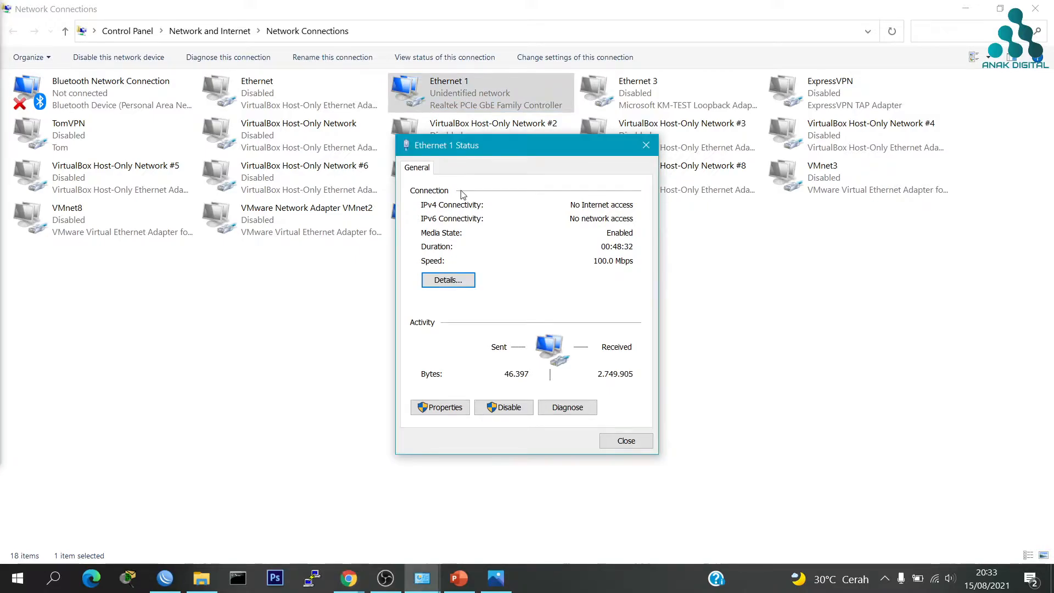
pyautogui.click(452, 411)
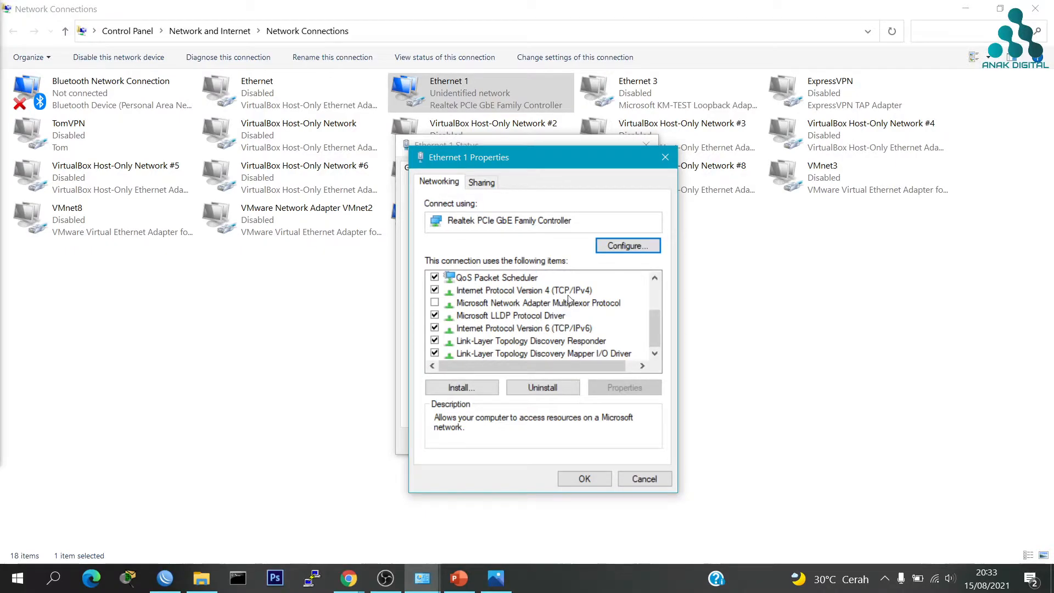
pyautogui.doubleClick(549, 291)
pyautogui.click(560, 320)
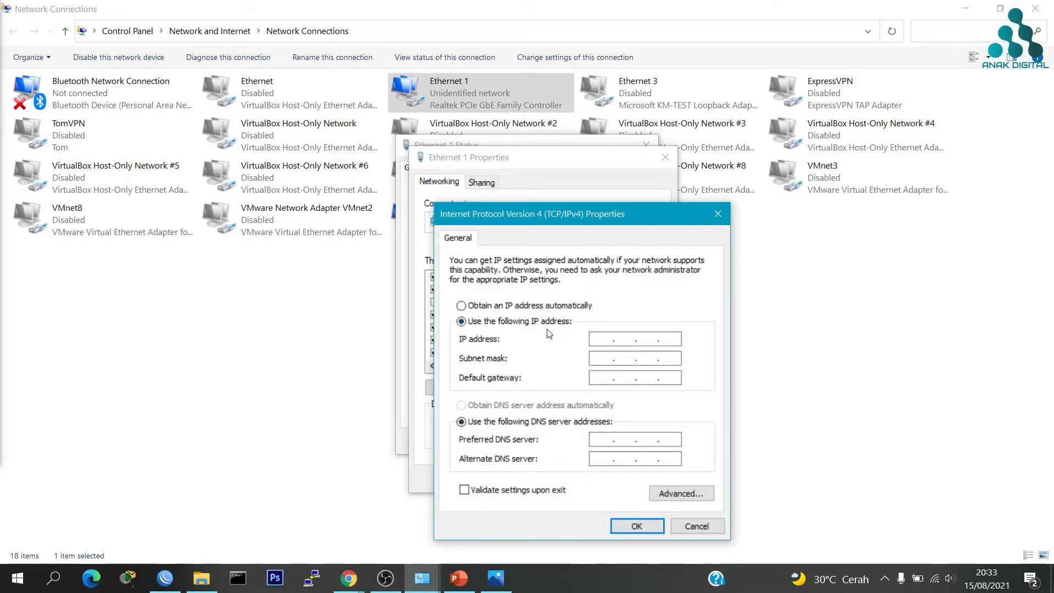
# Set the adapter's IP address to 20.20.20.10 with subnet mask 255.255.255.0
pyautogui.click(601, 337)
pyautogui.write('20 . 20 . 20 . 10')
pyautogui.press('Tab')
pyautogui.press('Right')
pyautogui.press('Right')
pyautogui.press('Right')
pyautogui.press('BackSpace')
pyautogui.write('255 . 255')
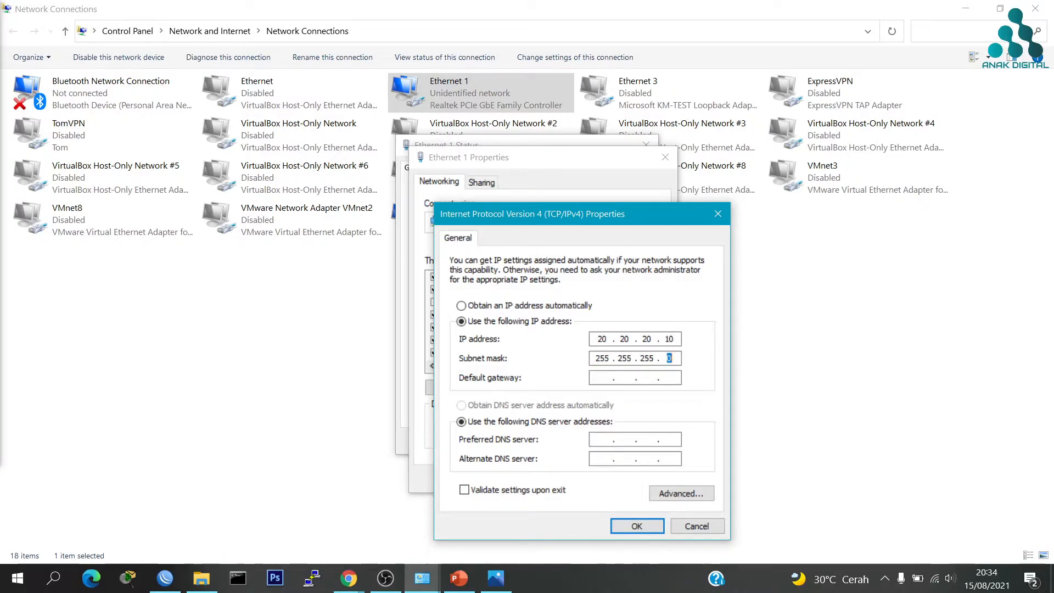
# Set the default gateway to 20.20.20.1 and the preferred DNS server to 8.8.8.8, then apply the settings and close the adapter's dialogs
pyautogui.press('Tab')
pyautogui.write('20.20.20.1')
pyautogui.press('Tab')
pyautogui.press('Tab')
pyautogui.write('8.8.8.8')
pyautogui.click(637, 526)
pyautogui.click(587, 478)
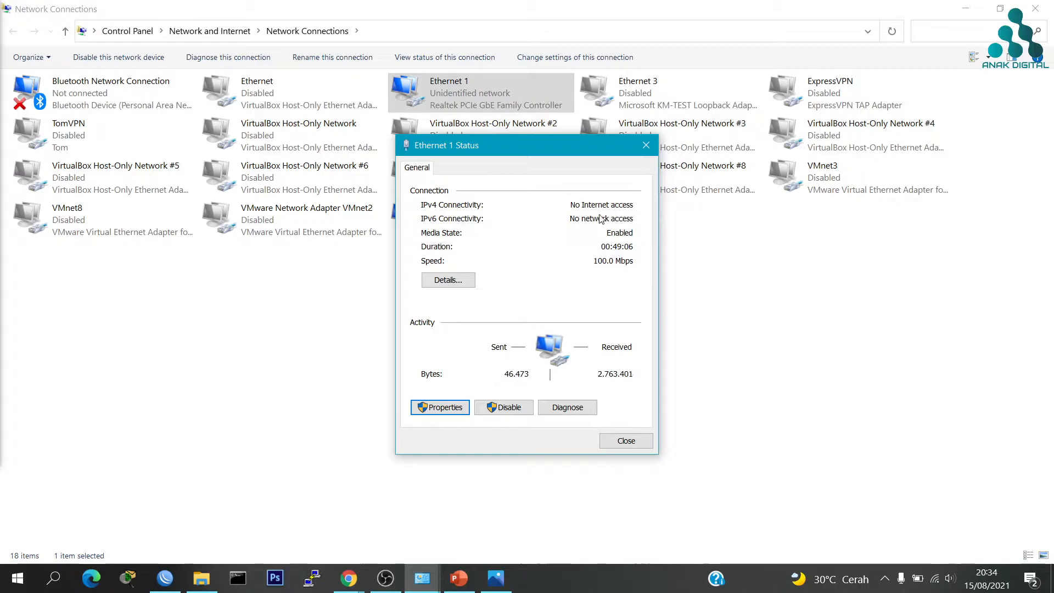
pyautogui.click(646, 145)
# Refresh the connections list and check Ethernet 1's IPv4 address and subnet mask in its connection details
pyautogui.click(892, 32)
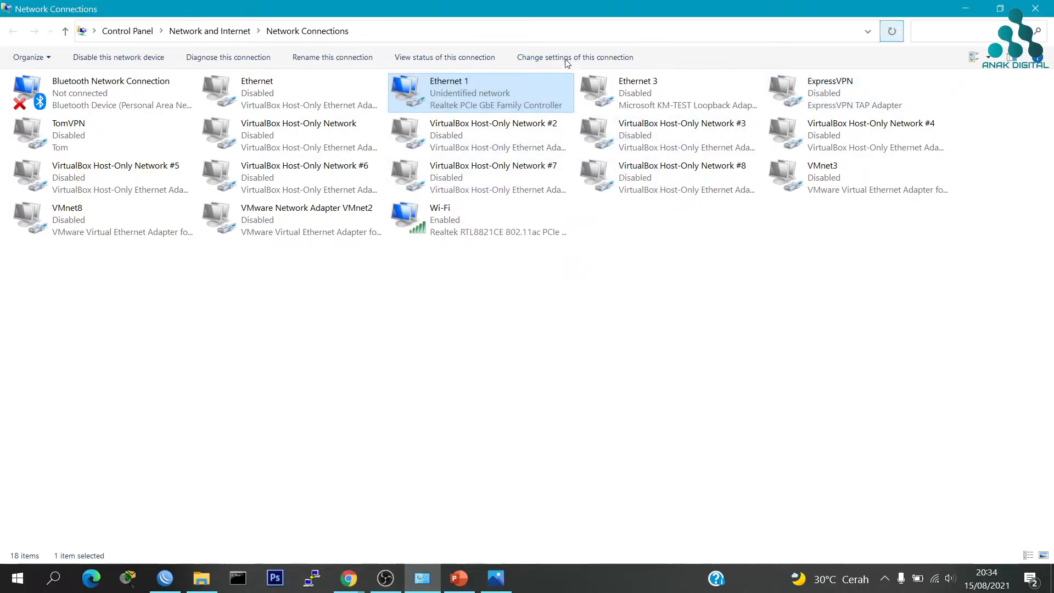
pyautogui.doubleClick(453, 96)
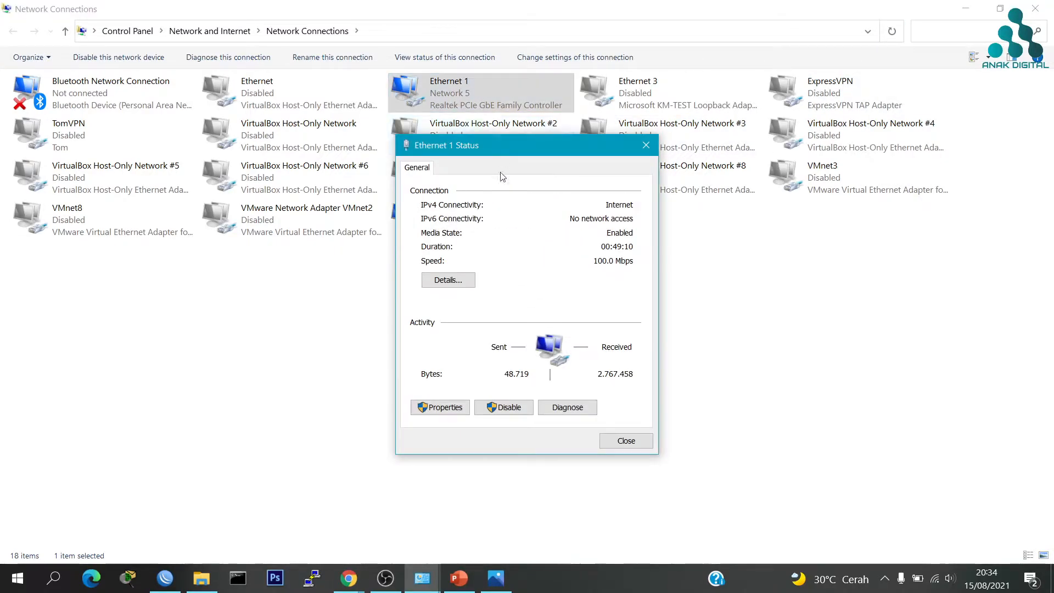
pyautogui.click(449, 280)
pyautogui.click(519, 271)
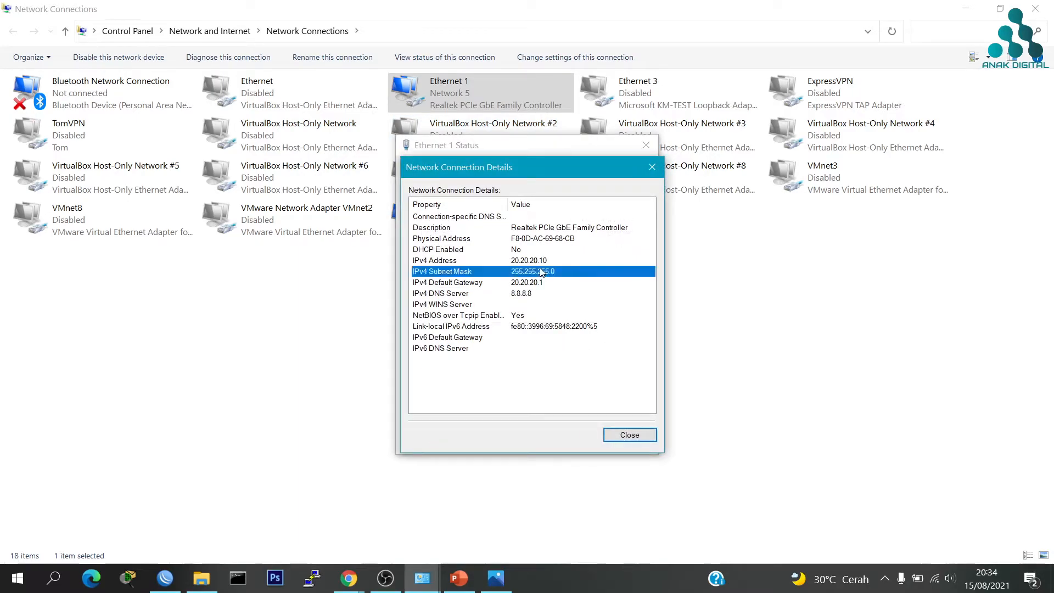
pyautogui.click(551, 263)
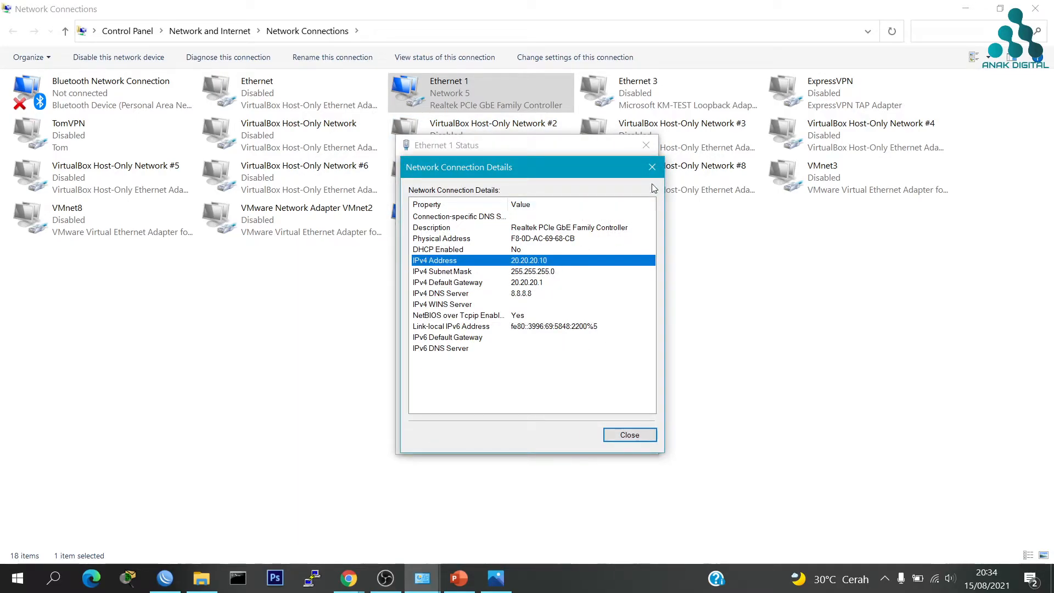
pyautogui.click(652, 168)
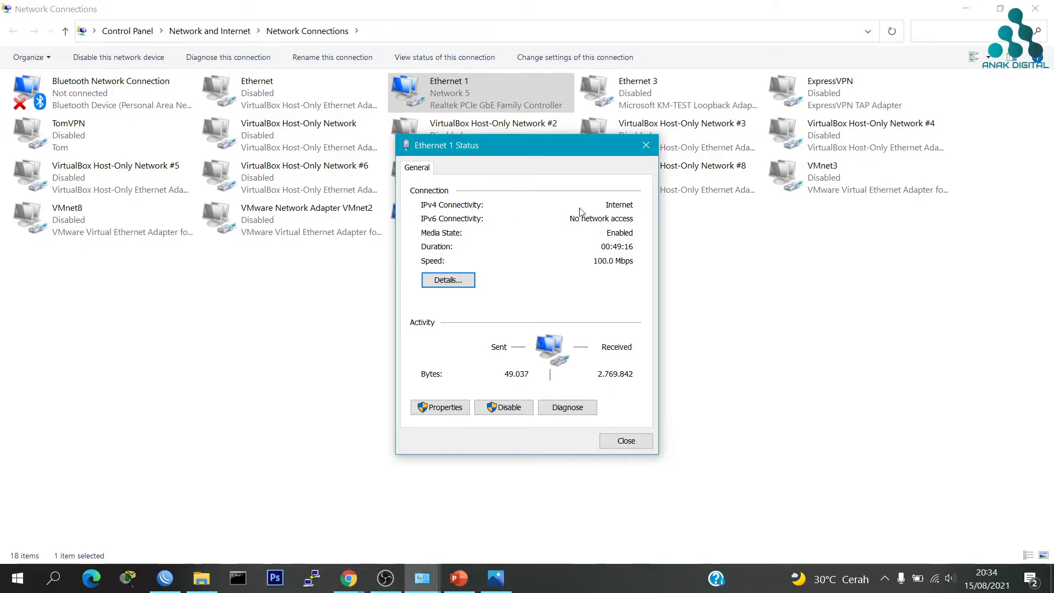
pyautogui.click(645, 146)
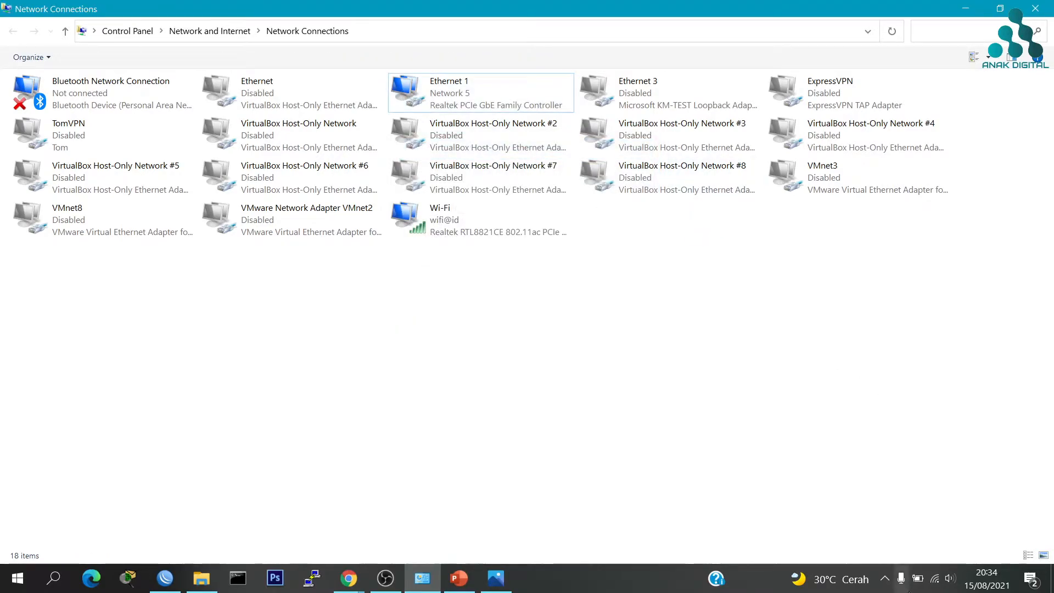
# Turn off the laptop's Wi-Fi and minimize the Network Connections window
pyautogui.click(933, 580)
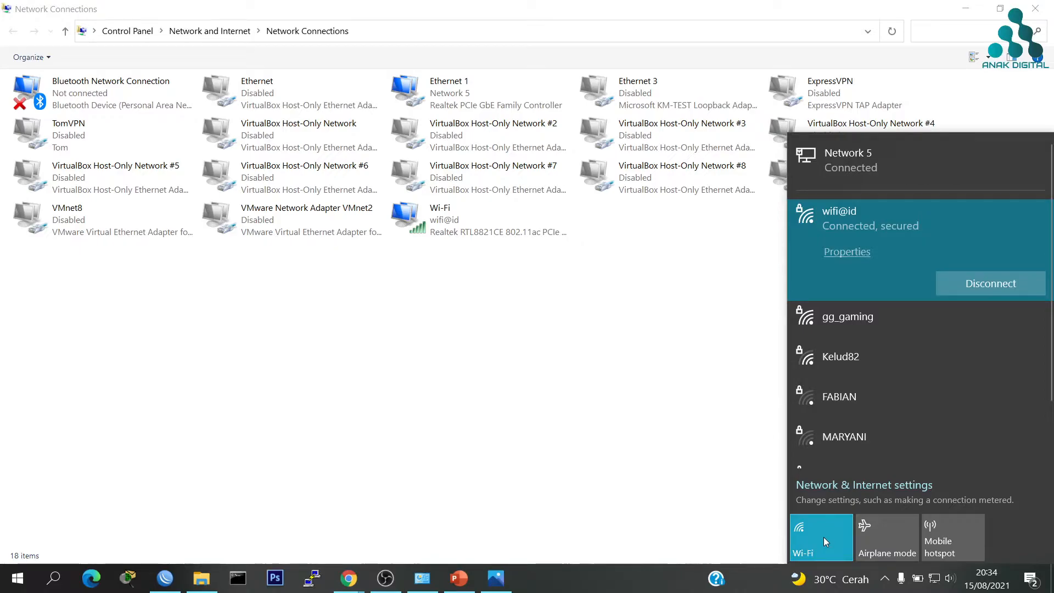
pyautogui.click(810, 555)
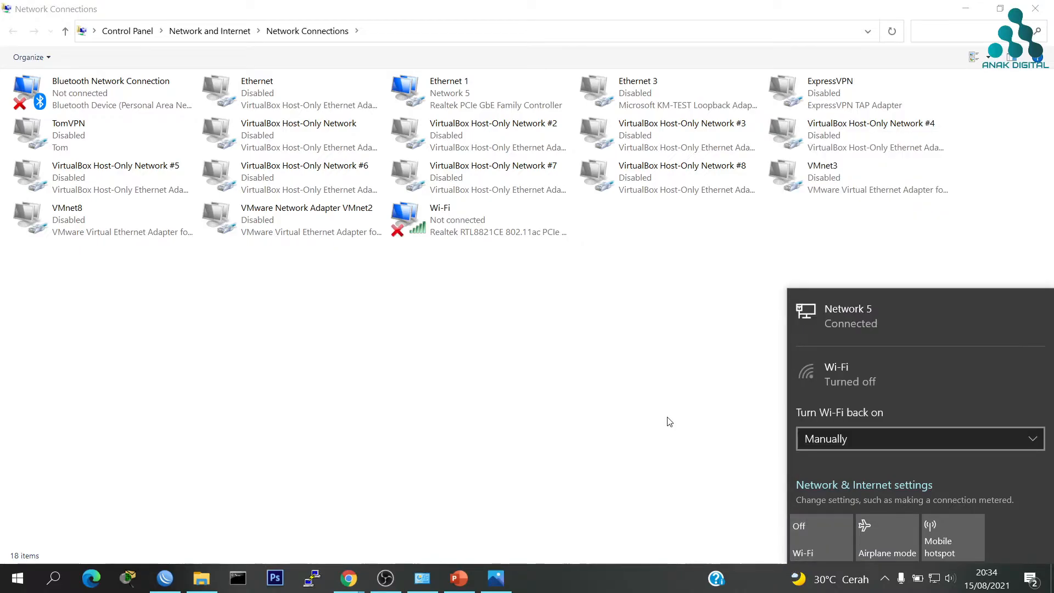
pyautogui.click(667, 420)
pyautogui.moveTo(941, 587)
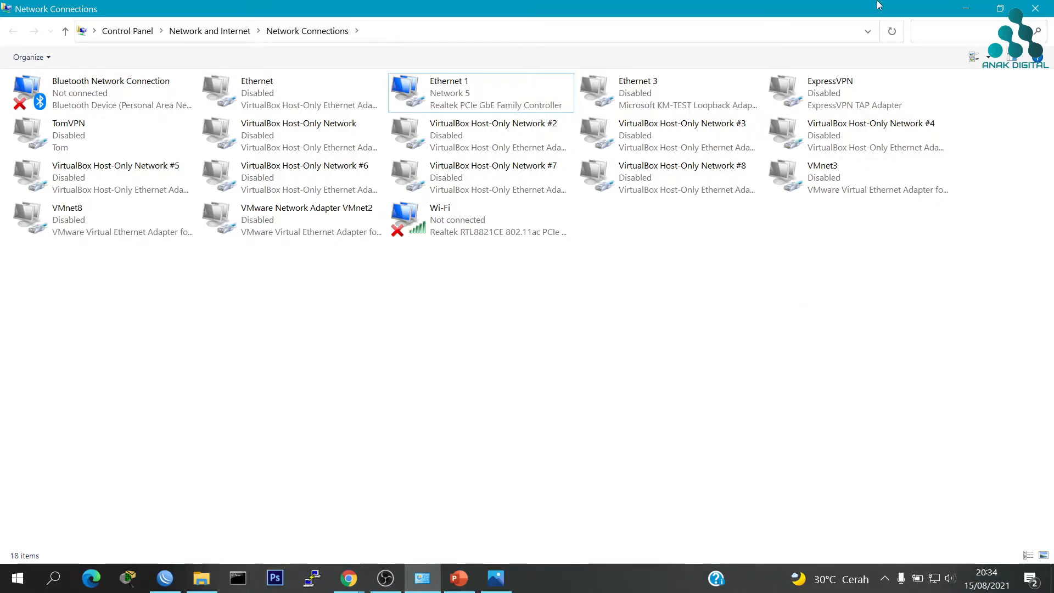
pyautogui.click(965, 8)
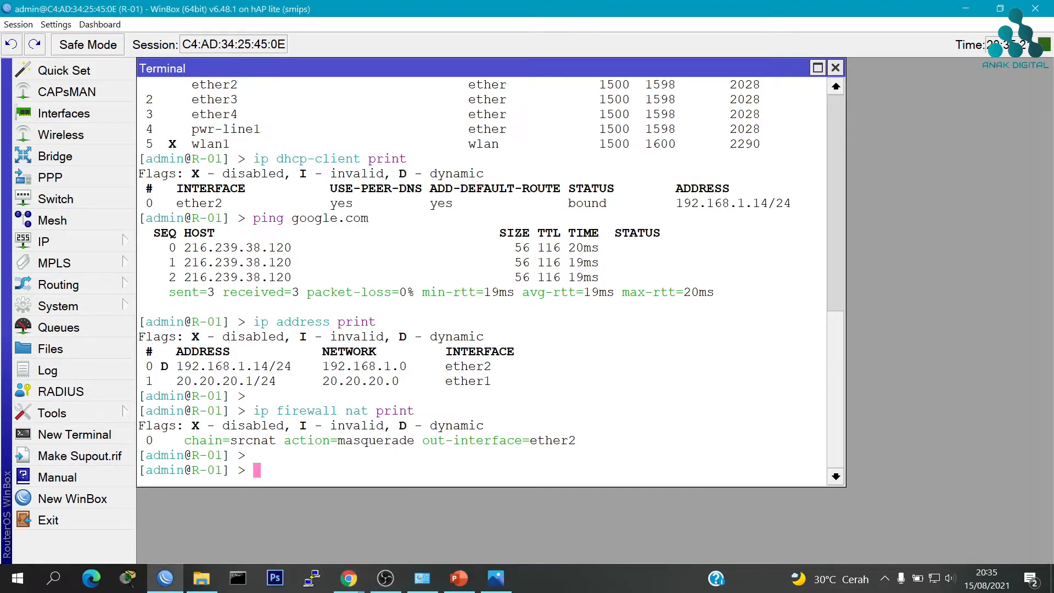
# Begin a firewall mangle add command in the router terminal with chain=prerouting and an empty src-address parameter
pyautogui.hotkey('alt', 'Tab')
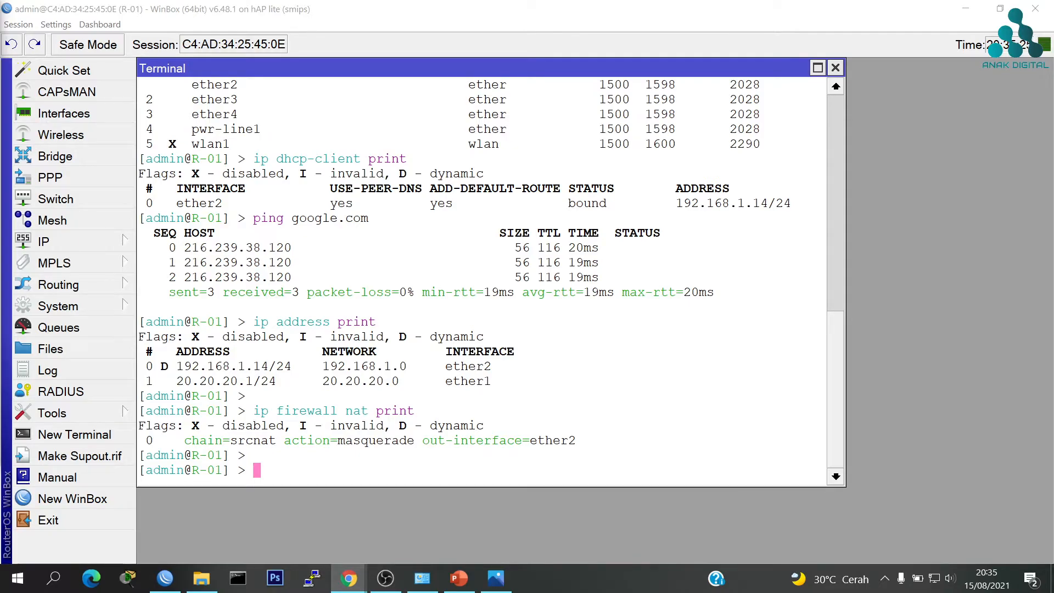
pyautogui.click(341, 409)
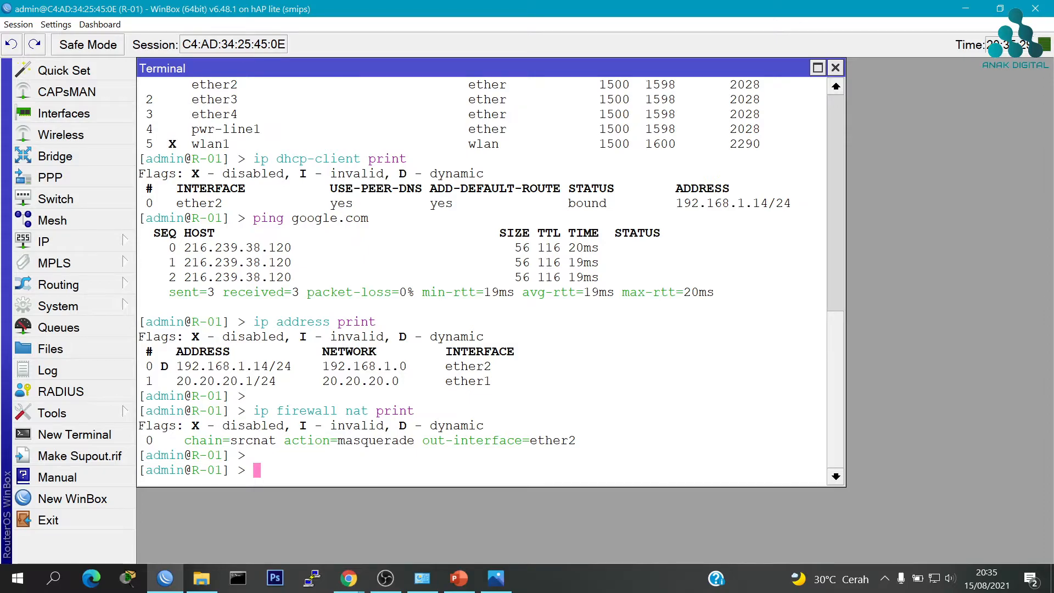
pyautogui.write('ip firewall ma')
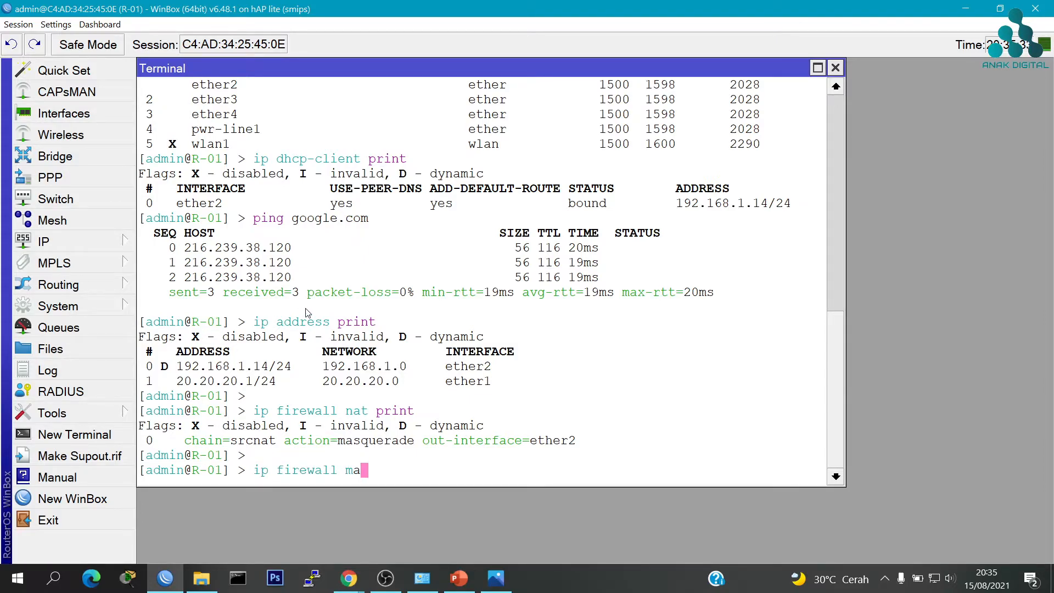
pyautogui.write('ngle add chain=')
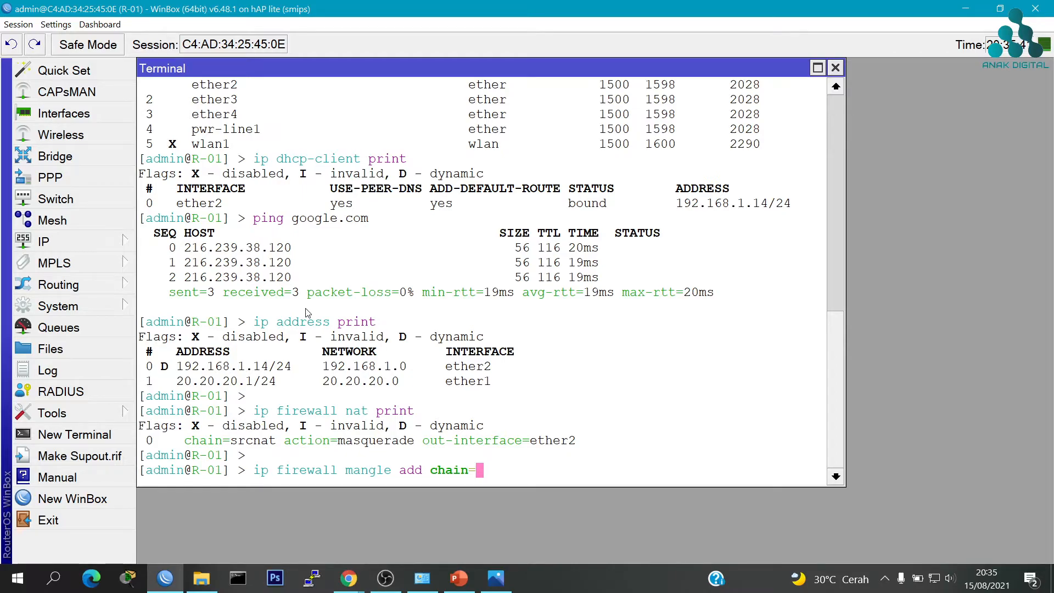
pyautogui.write('prerouting')
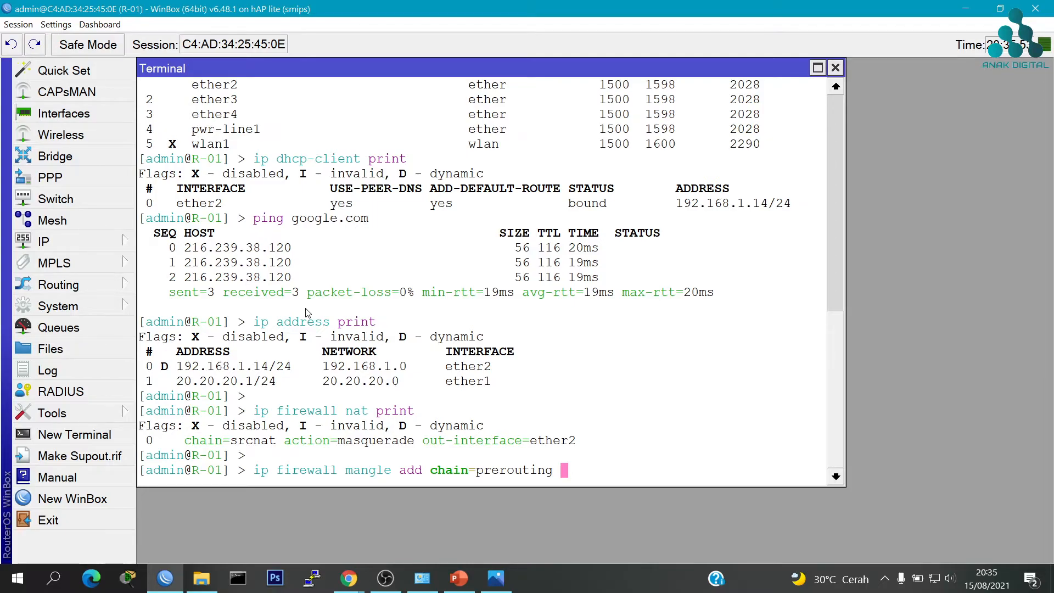
pyautogui.write('src-address=')
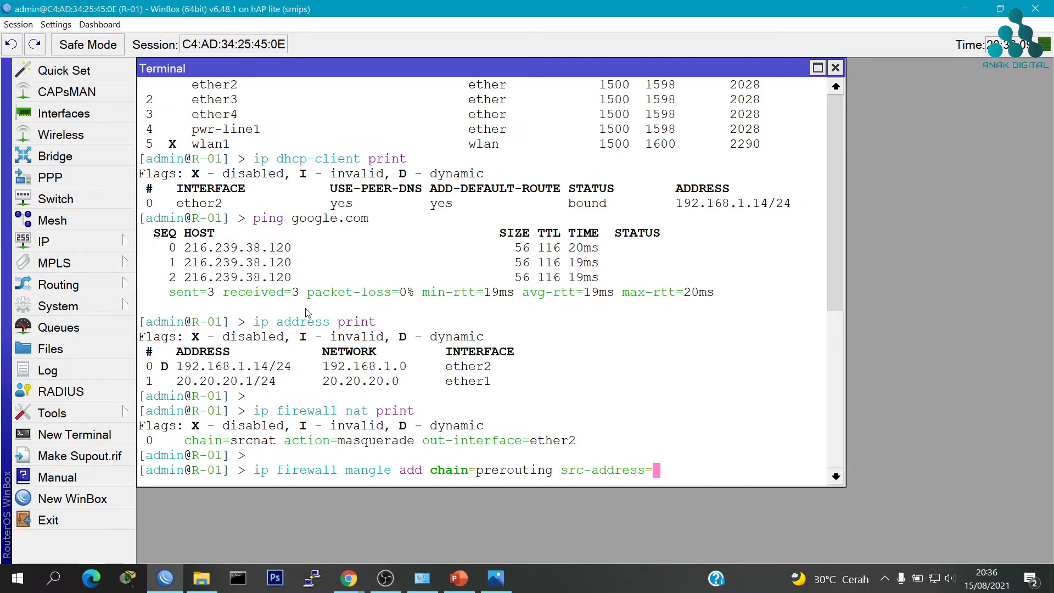
# Look up the laptop's IPv4 address in Ethernet 1's connection details, and return to the router terminal
pyautogui.click(422, 577)
pyautogui.doubleClick(459, 108)
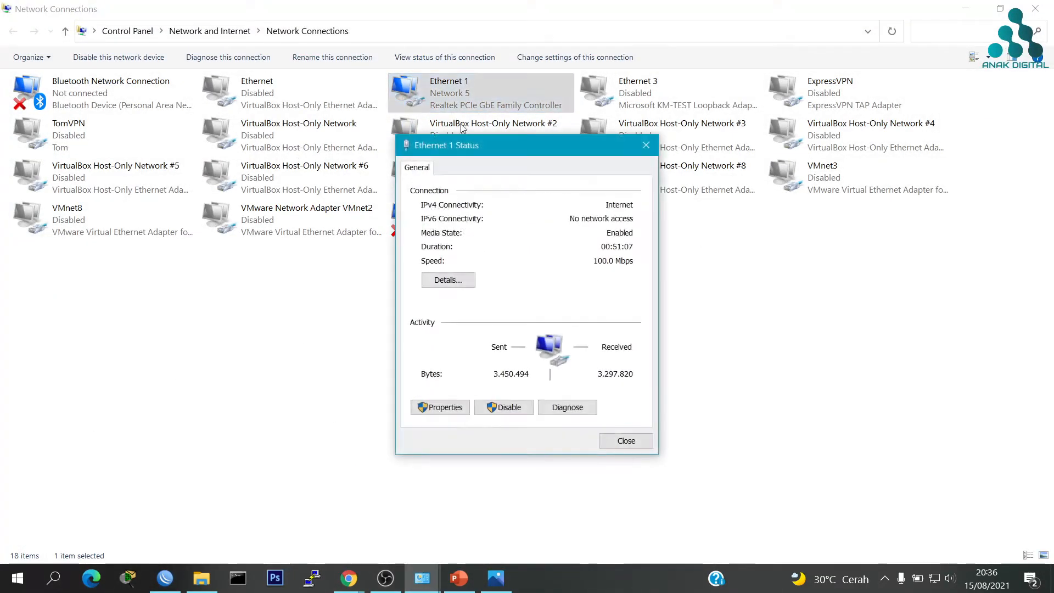
pyautogui.click(448, 280)
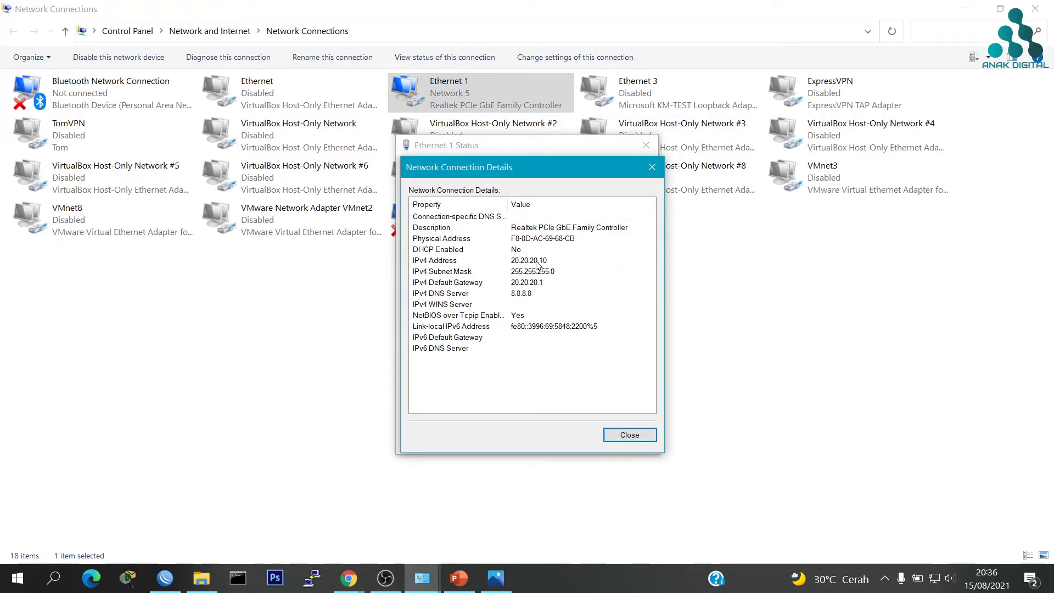
pyautogui.click(652, 166)
pyautogui.click(646, 145)
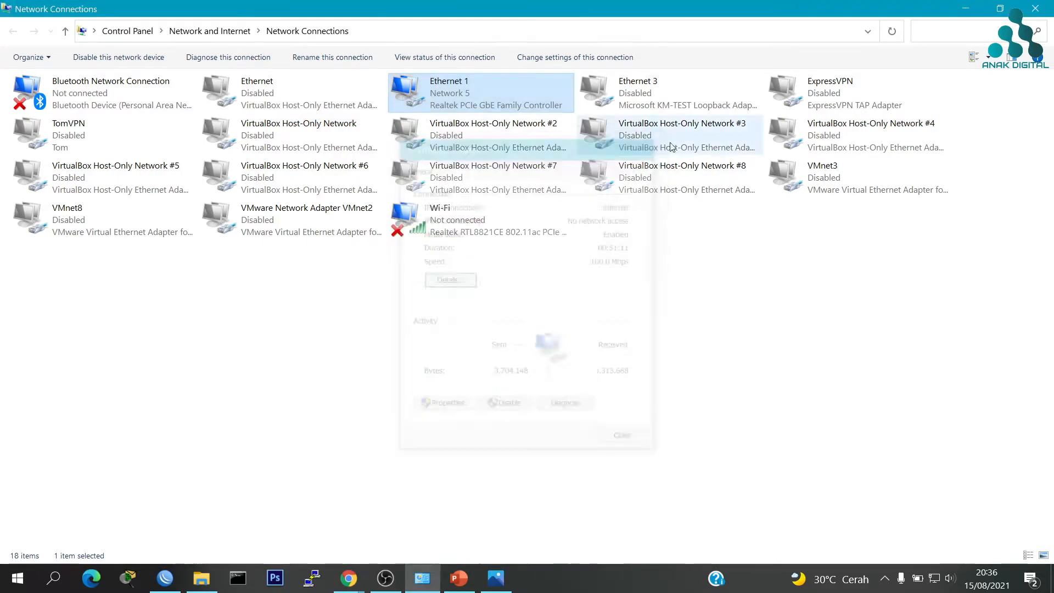
pyautogui.click(965, 9)
# Continue the mangle command with source address 20.20.20.10, protocol=tcp and dst-port=80
pyautogui.write('20.20.20.')
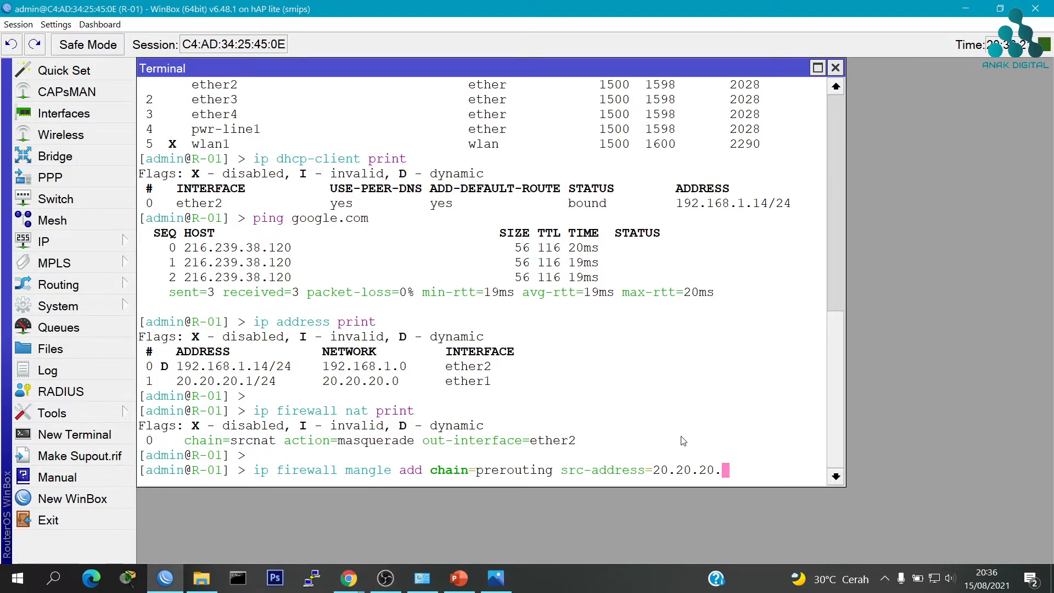
pyautogui.write('10')
pyautogui.write('protocol=')
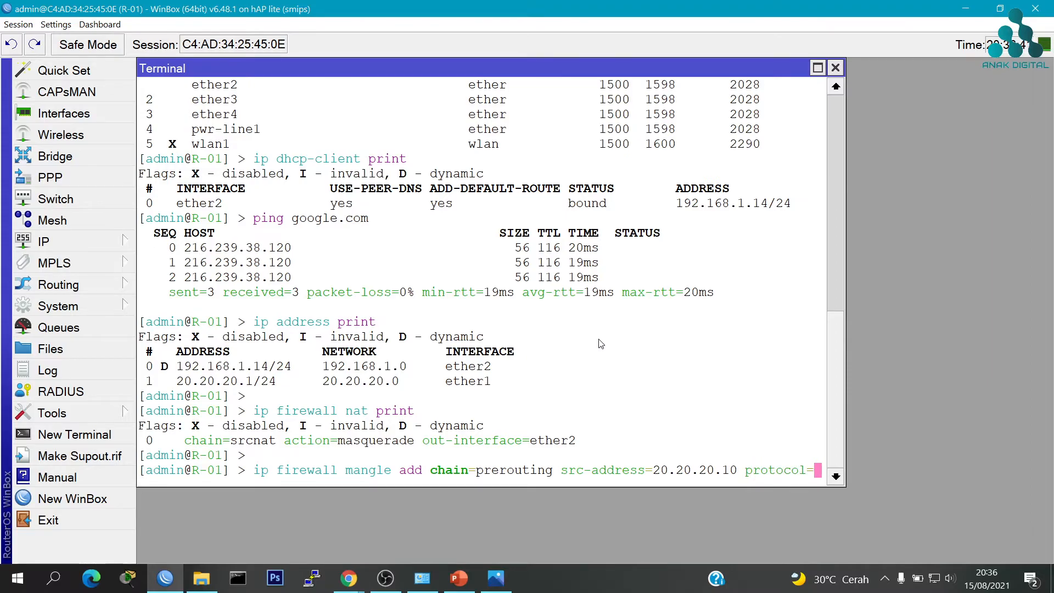
pyautogui.write('tcp')
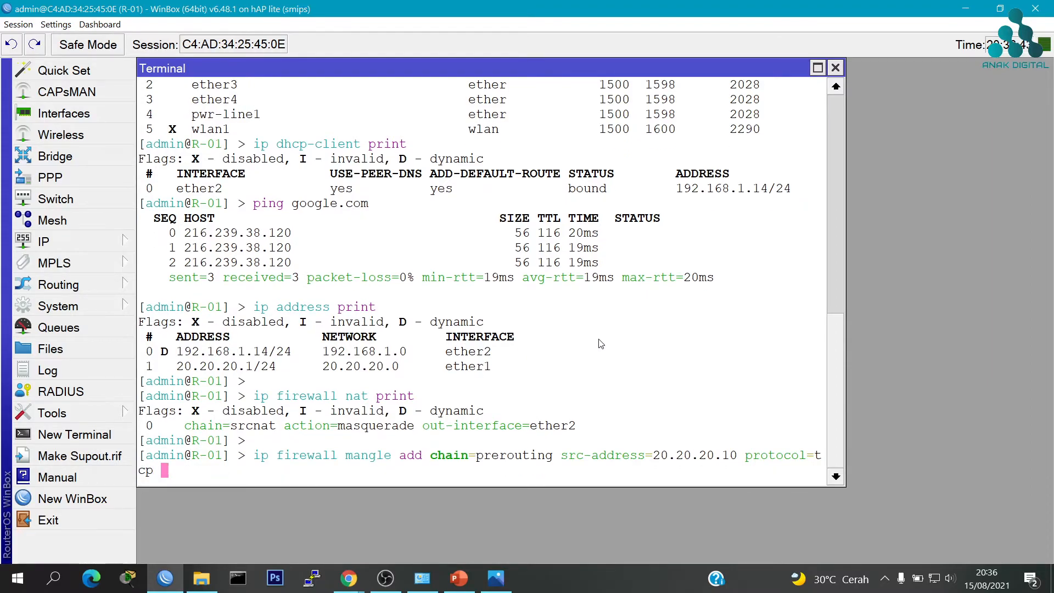
pyautogui.write(' dst-port=80')
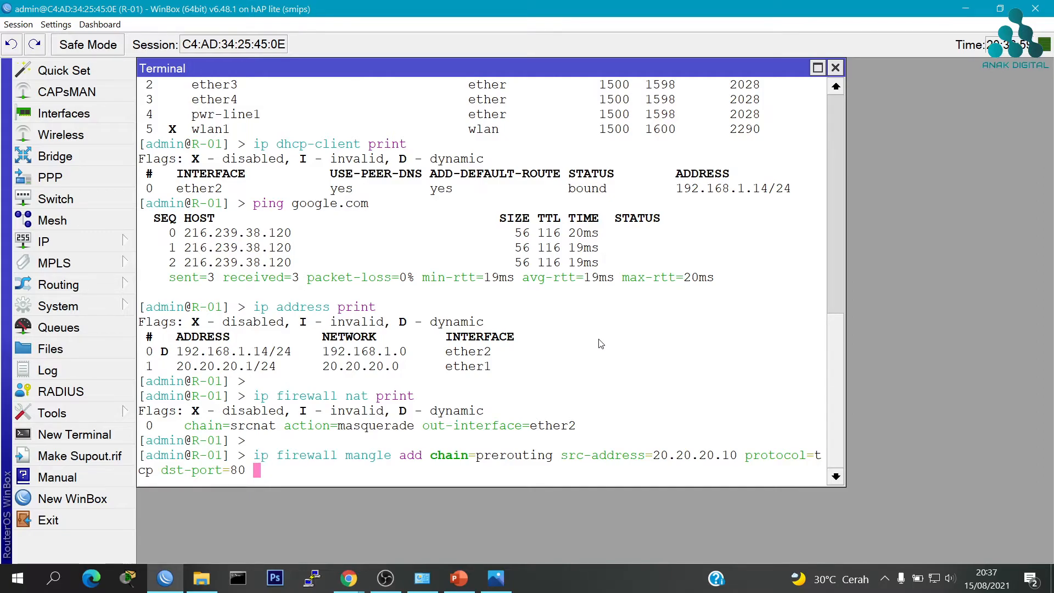
# Complete the mangle command with action=mark-connection and new-connection-mark=CLIENT-HTTP-E1, and run it
pyautogui.write('action=')
pyautogui.write('mark-co')
pyautogui.write('n')
pyautogui.press('Tab')
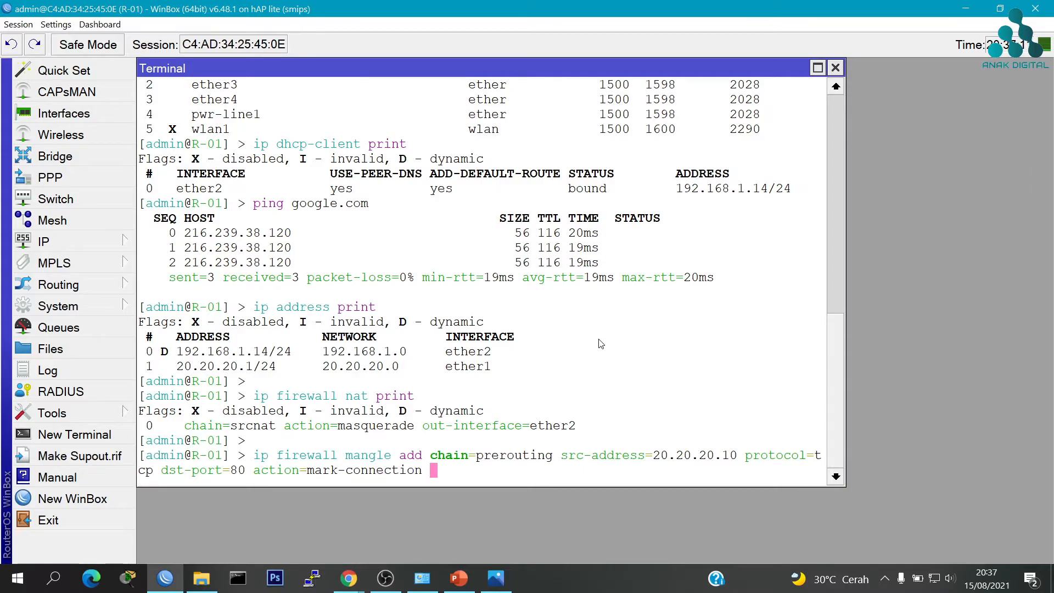
pyautogui.write('new-')
pyautogui.write('conn')
pyautogui.press('Tab')
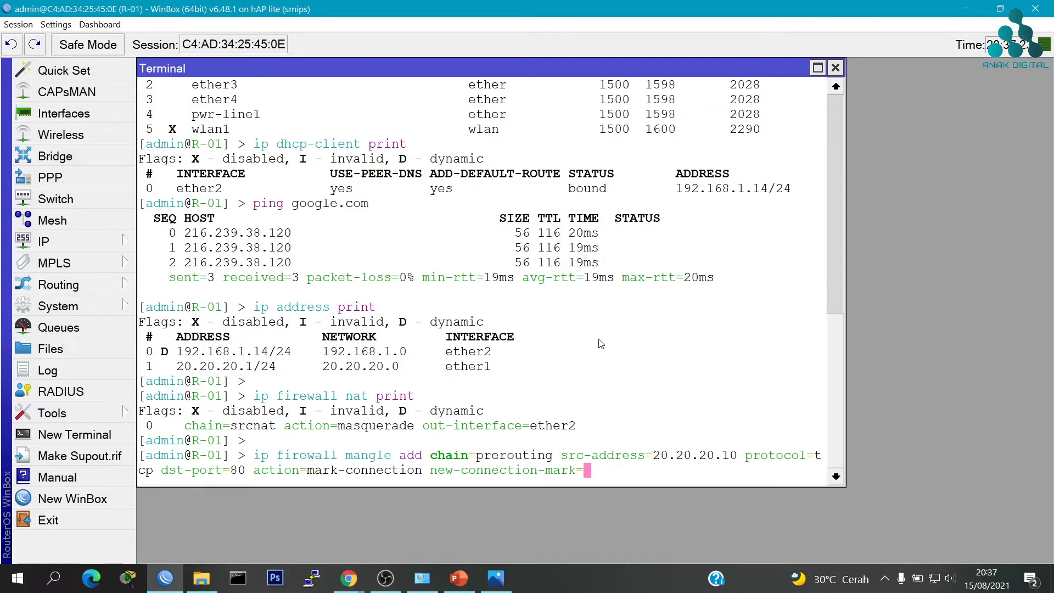
pyautogui.write('CLIEN')
pyautogui.write('T-HTTP-E1')
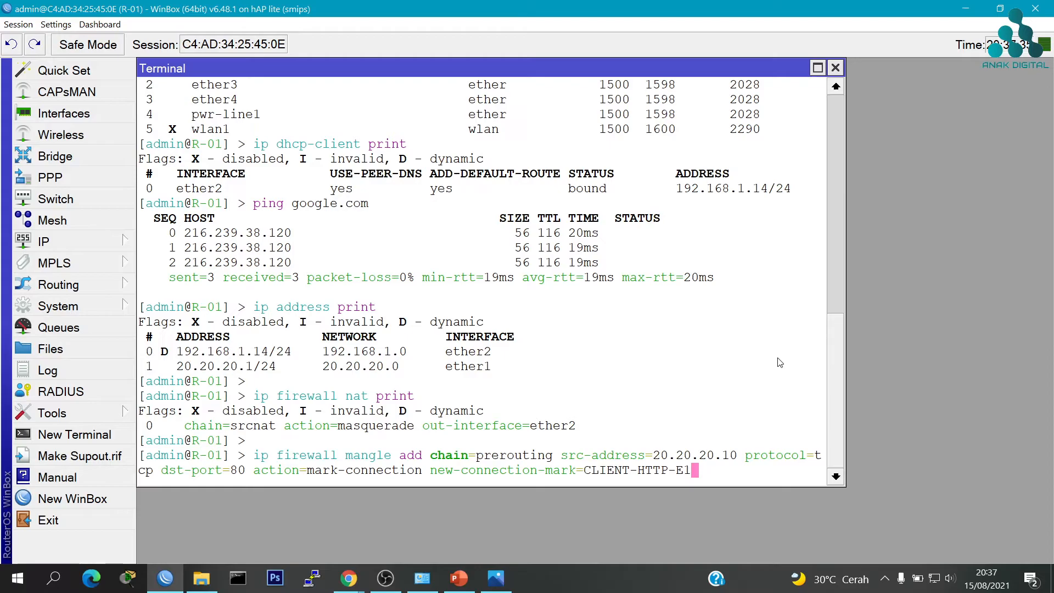
pyautogui.press('Return')
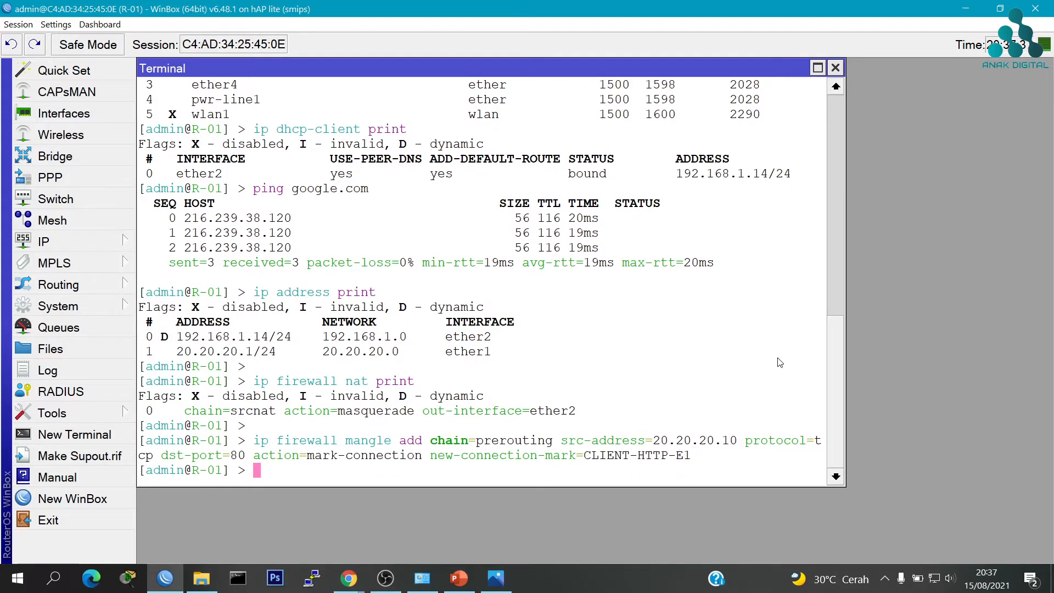
pyautogui.press('Return')
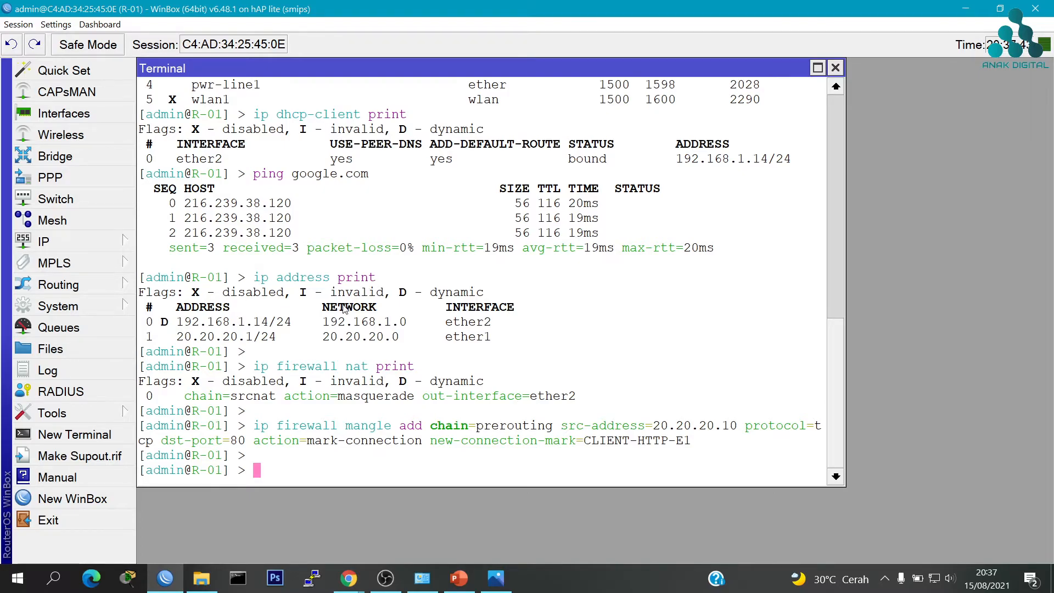
# Open the firewall's mangle rules and resize the columns so the ports, bytes and packets of the new rule are readable
pyautogui.click(112, 243)
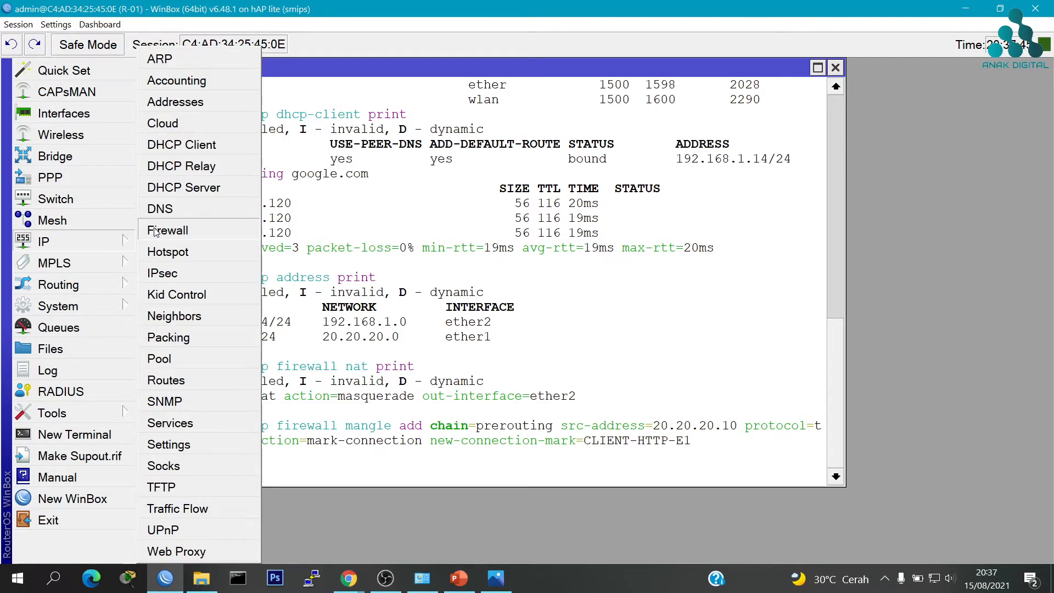
pyautogui.click(186, 231)
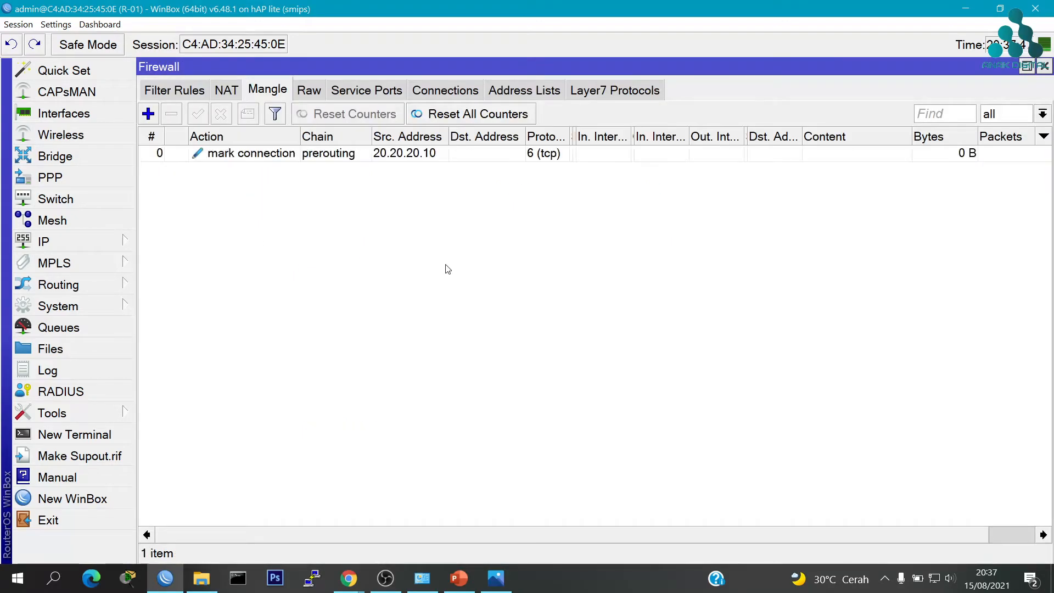
pyautogui.doubleClick(575, 134)
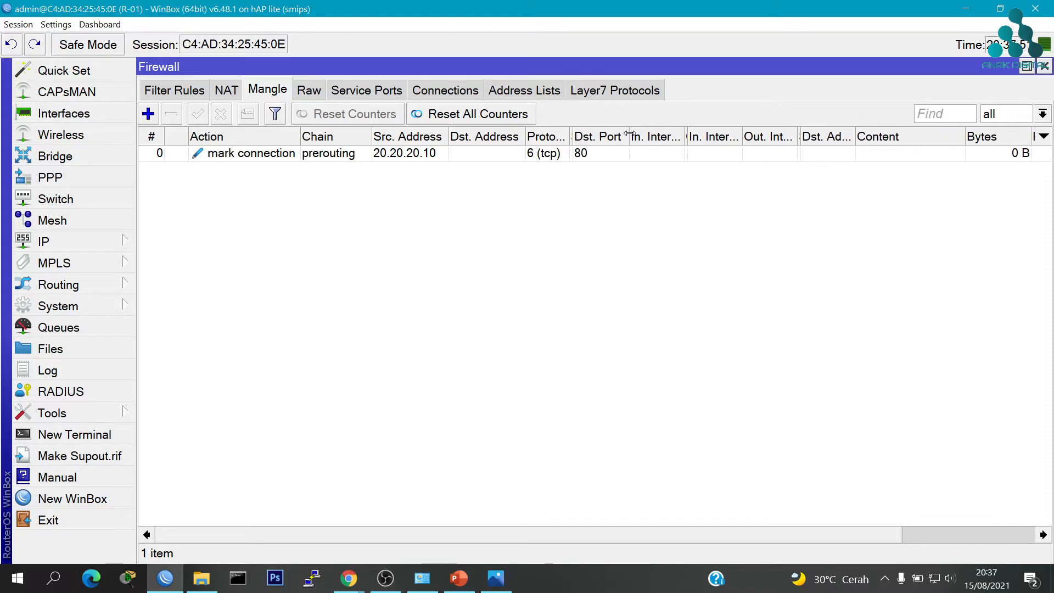
pyautogui.moveTo(571, 134); pyautogui.dragTo(621, 136)
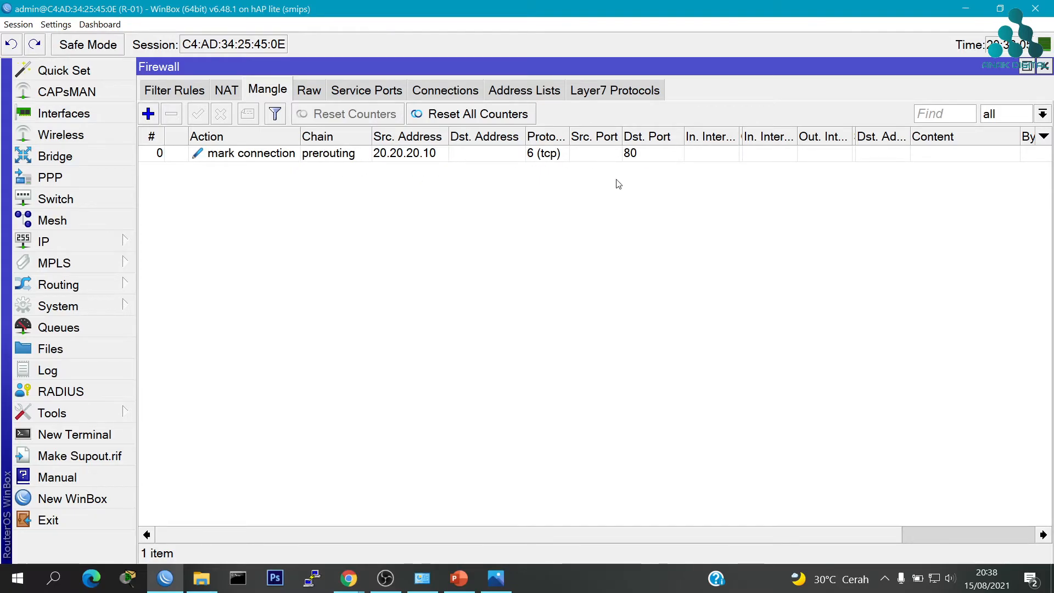
pyautogui.moveTo(1019, 137); pyautogui.dragTo(959, 141)
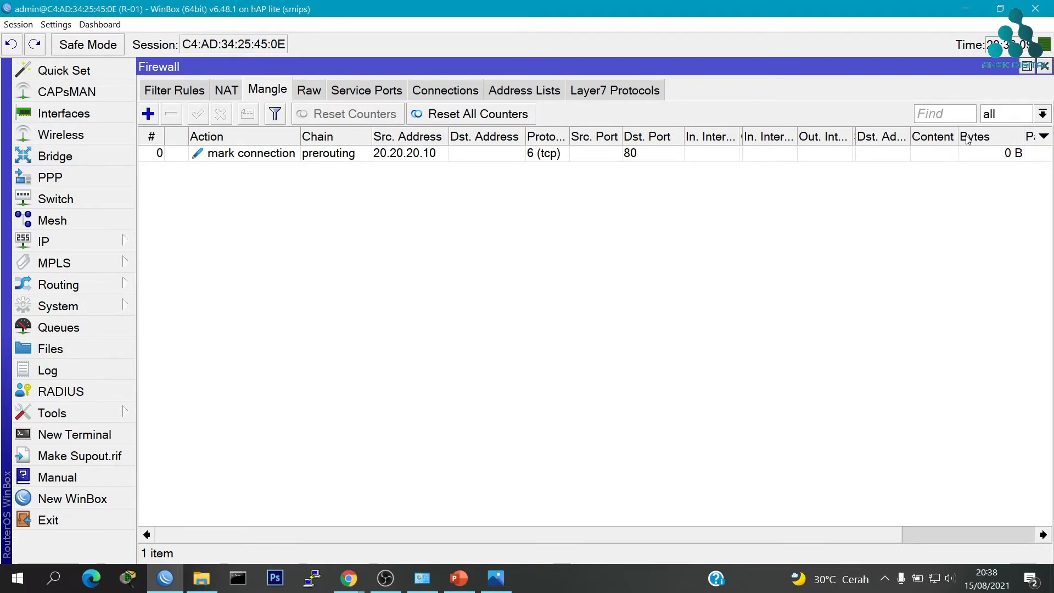
pyautogui.moveTo(853, 135); pyautogui.dragTo(748, 138)
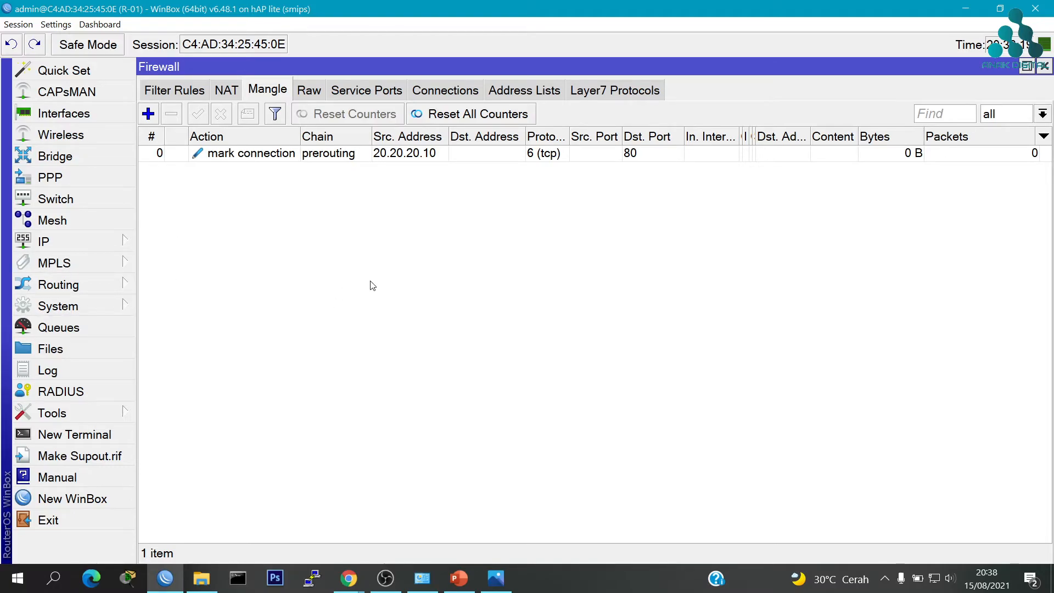
# Ping the router at 20.20.20.1 from a Windows command prompt, and minimize the prompt
pyautogui.click(233, 583)
pyautogui.click(574, 235)
pyautogui.moveTo(440, 98); pyautogui.dragTo(591, 232)
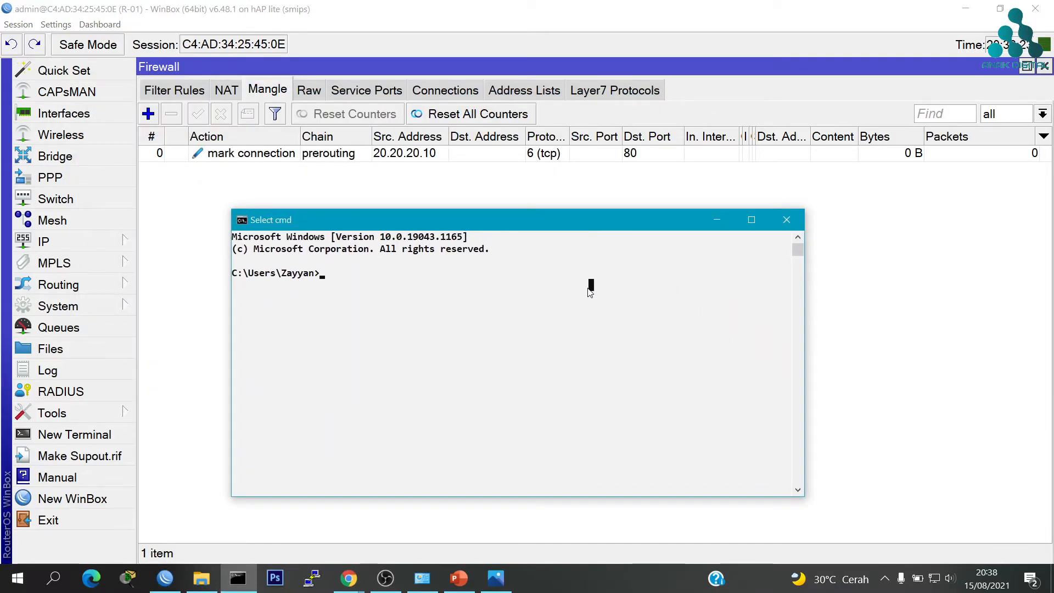
pyautogui.write('ping 20.20.20.1')
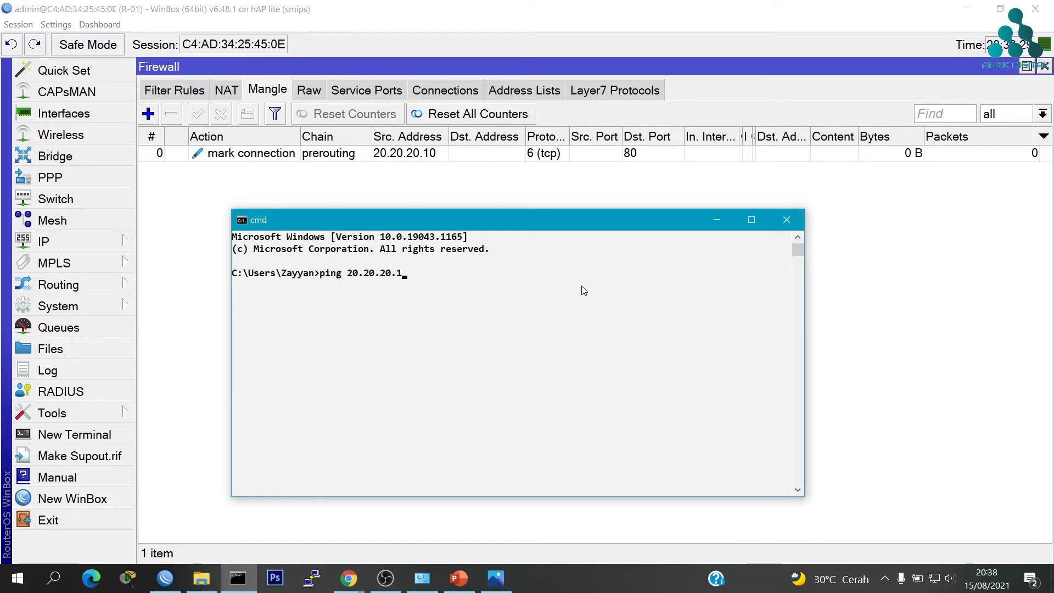
pyautogui.press('Return')
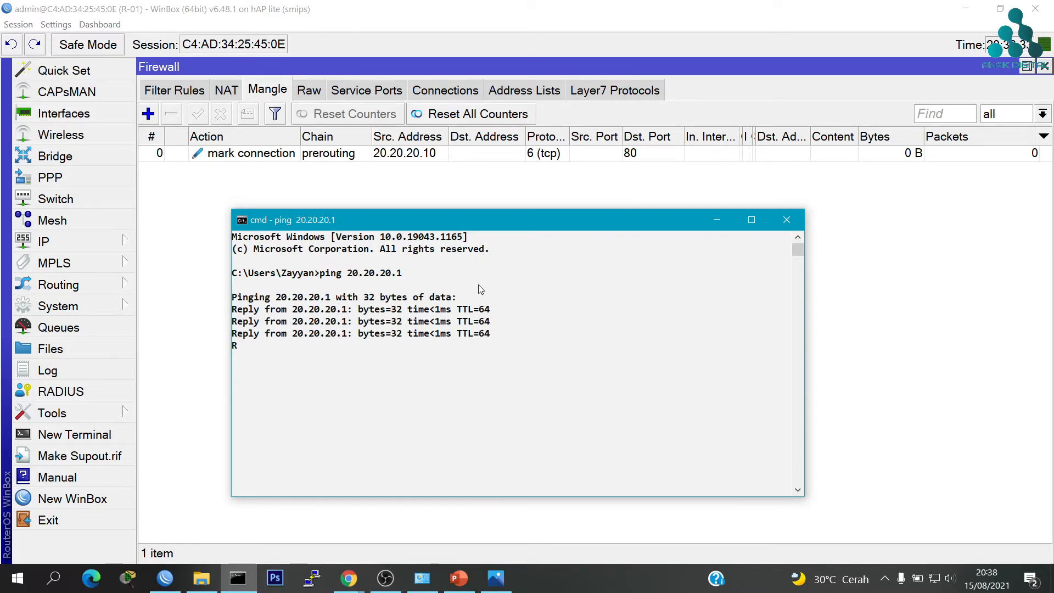
pyautogui.click(717, 220)
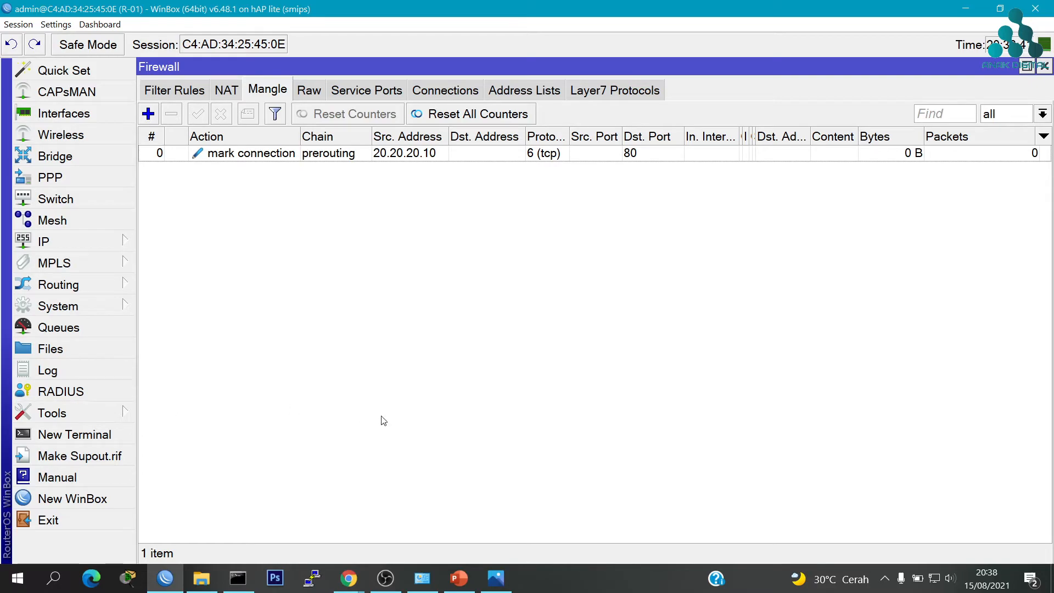
# Switch to Chrome and load kartolo.sby.datautama.net.id/debian/ in a maximized window
pyautogui.click(349, 578)
pyautogui.click(264, 527)
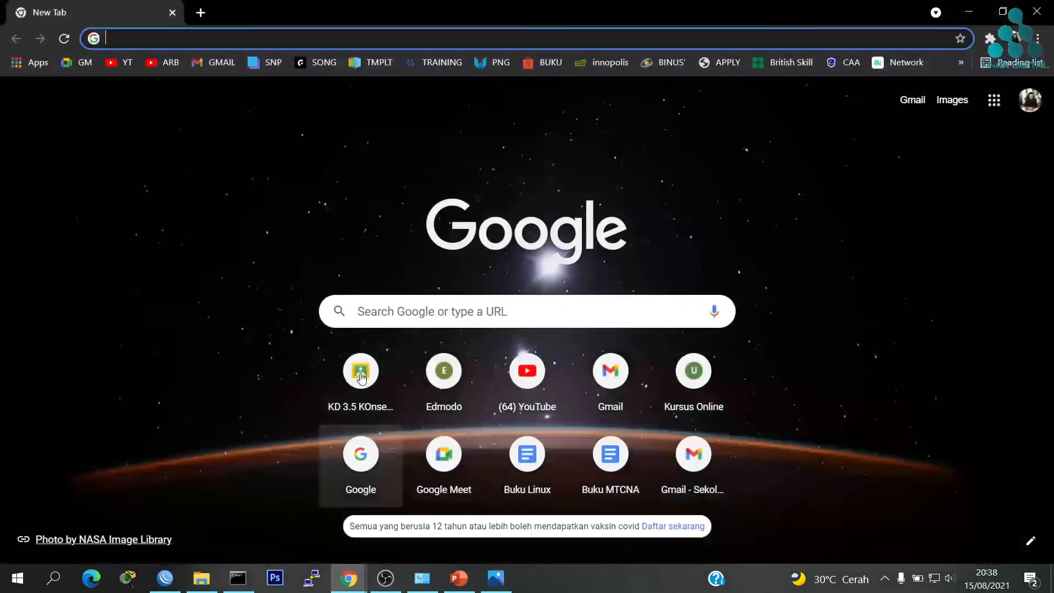
pyautogui.click(298, 154)
pyautogui.moveTo(277, 17); pyautogui.dragTo(445, 69)
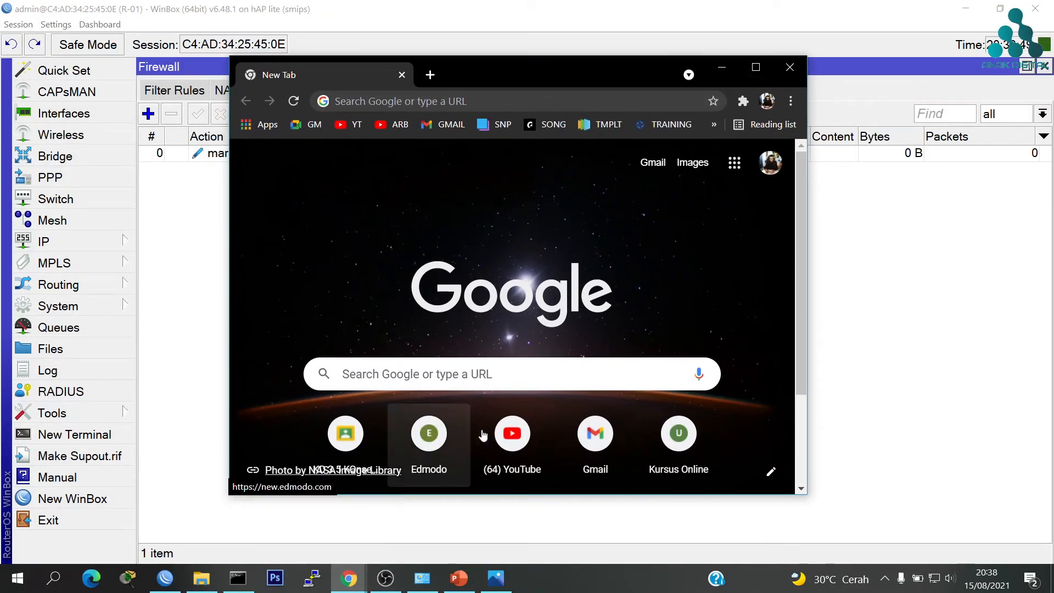
pyautogui.click(750, 70)
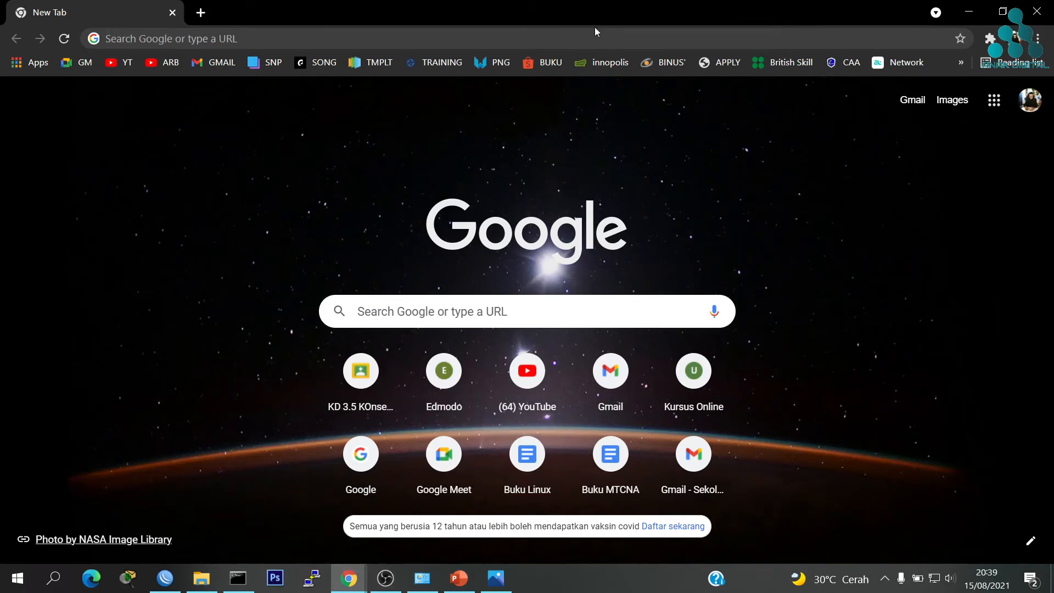
pyautogui.click(566, 40)
pyautogui.write('kartolo.sby.datautama.net.id/debian/')
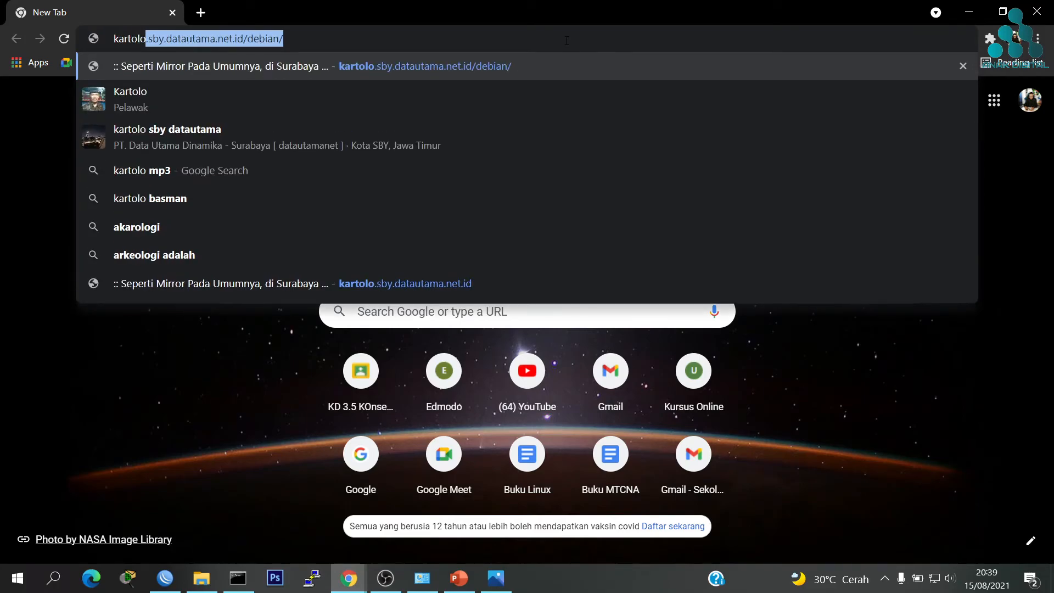
pyautogui.press('Return')
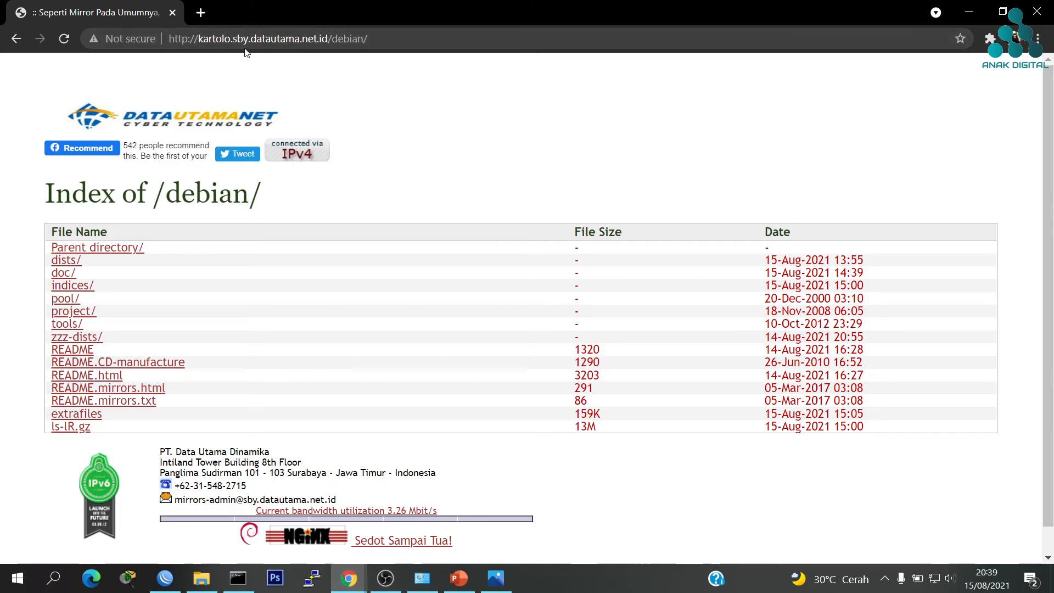
# Check the http protocol in the page address, and return to WinBox to examine the mangle rule's byte and packet counters
pyautogui.moveTo(191, 38); pyautogui.dragTo(171, 38)
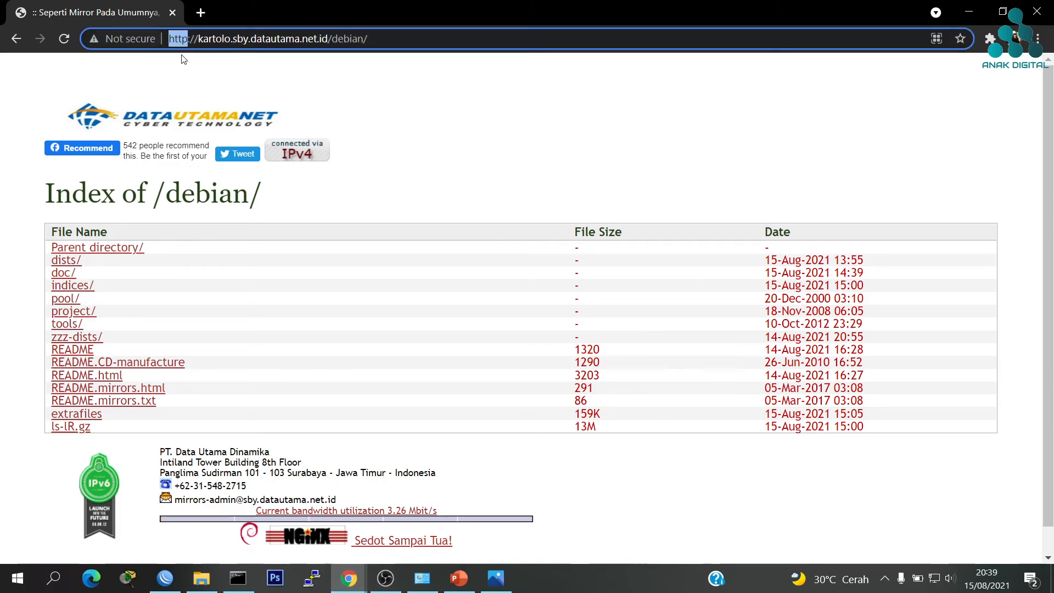
pyautogui.click(255, 81)
pyautogui.click(969, 11)
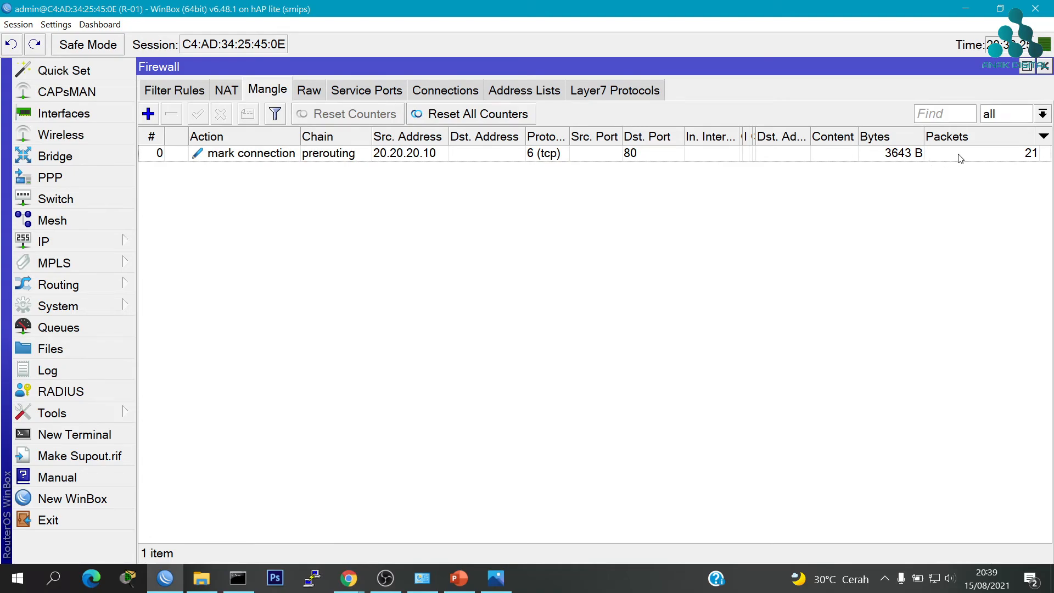
# Arrange the Chrome mirror page and WinBox side by side, and un-maximize the Firewall window to show the mangle rule's bytes and packets columns
pyautogui.doubleClick(590, 14)
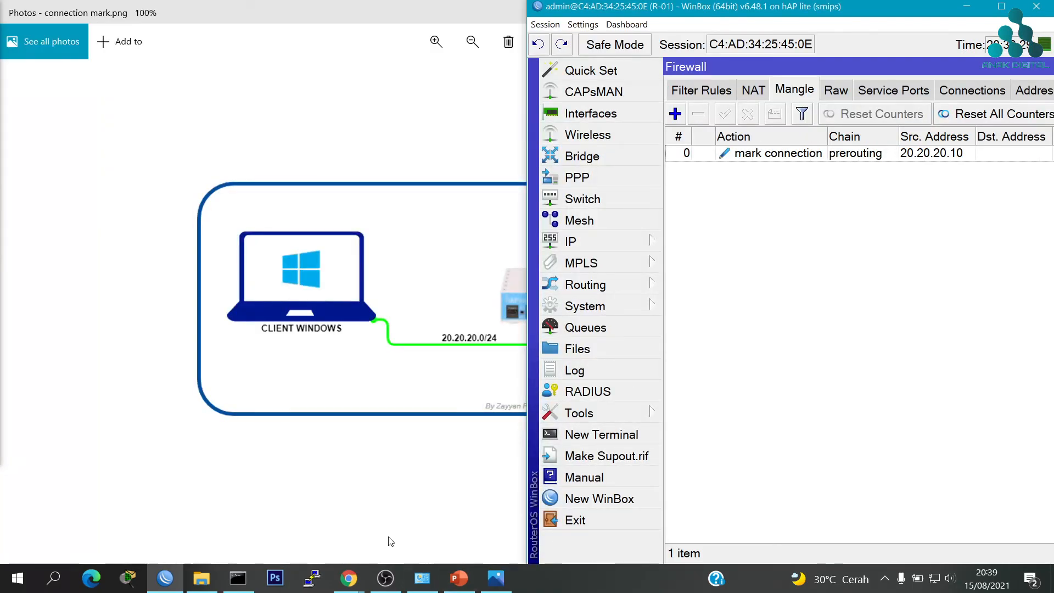
pyautogui.moveTo(346, 574)
pyautogui.click(304, 522)
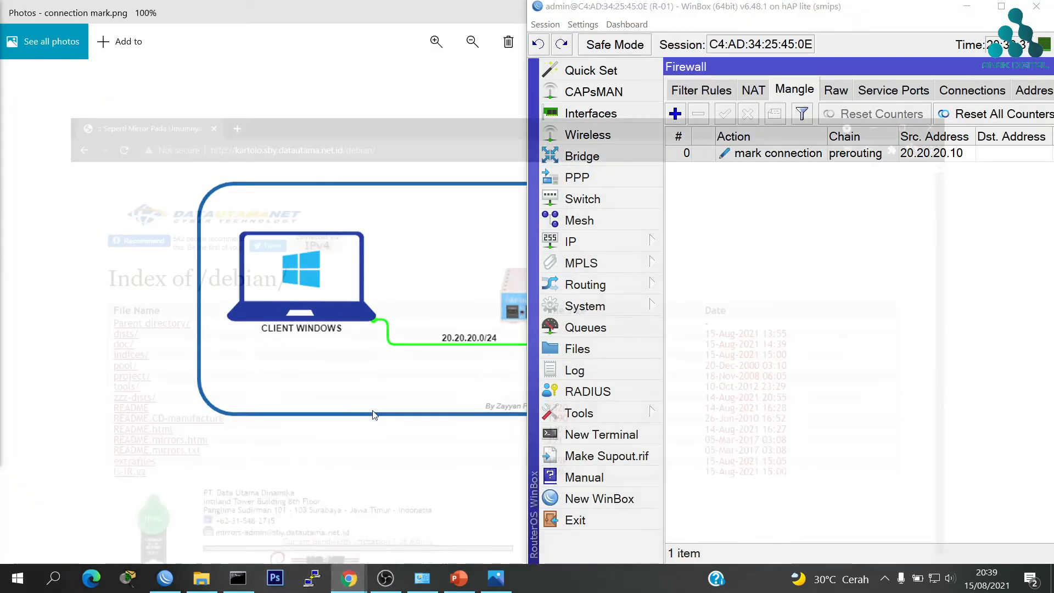
pyautogui.press('super+Left')
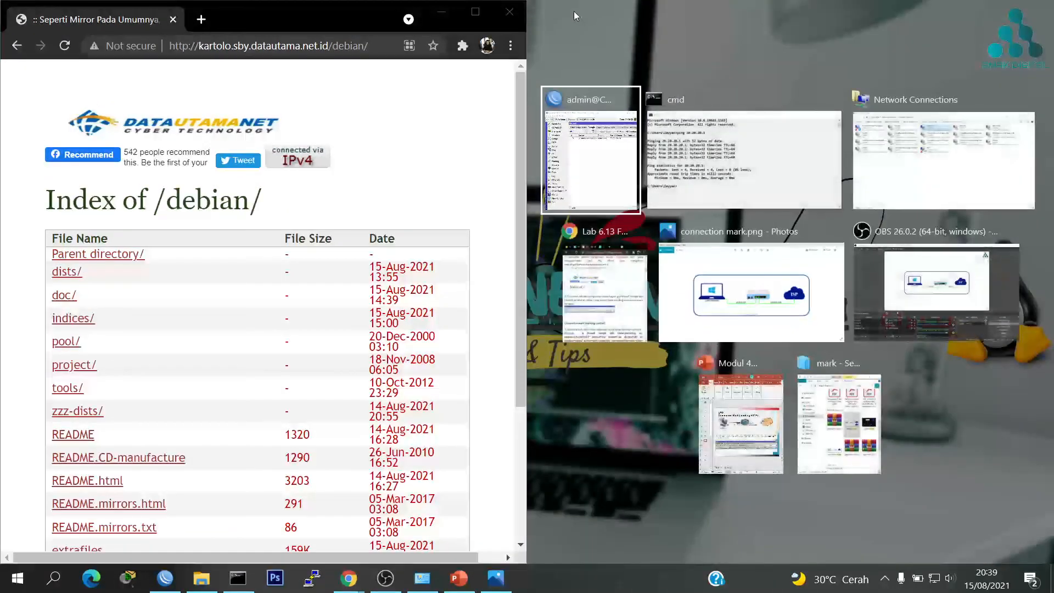
pyautogui.click(571, 125)
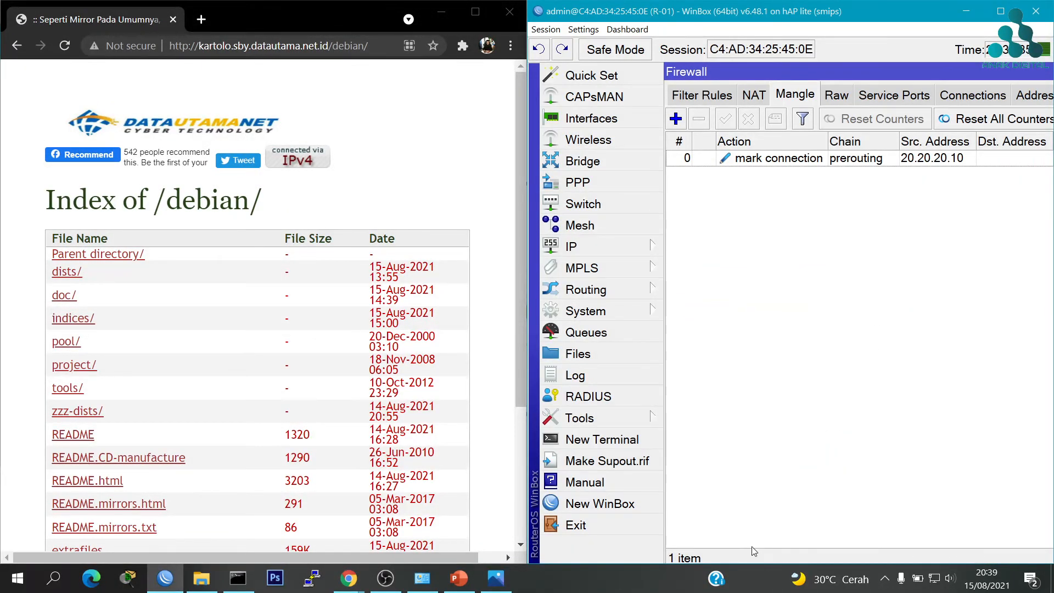
pyautogui.doubleClick(898, 71)
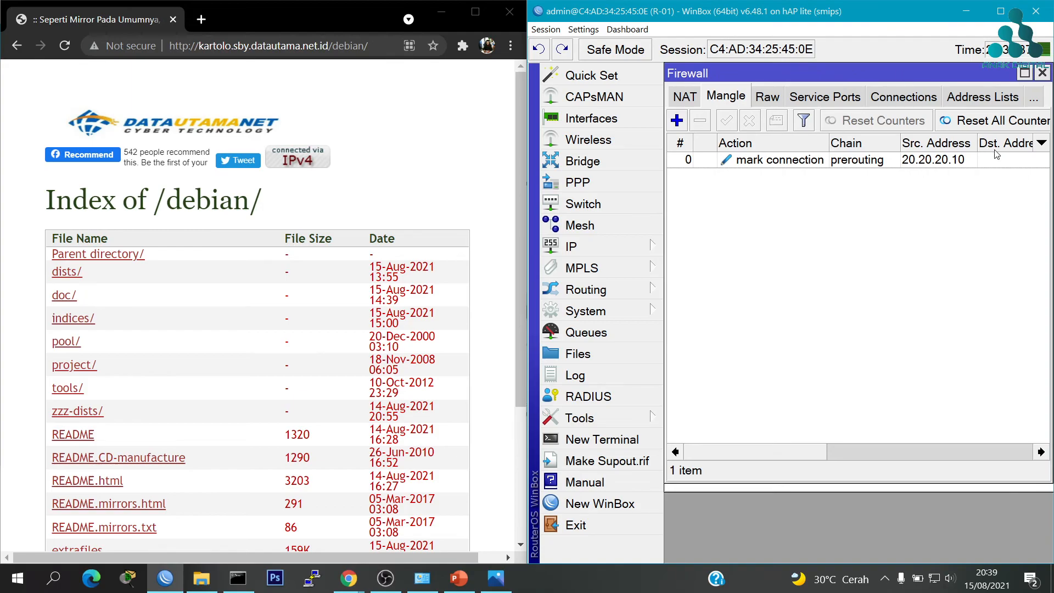
pyautogui.moveTo(820, 452); pyautogui.dragTo(1021, 427)
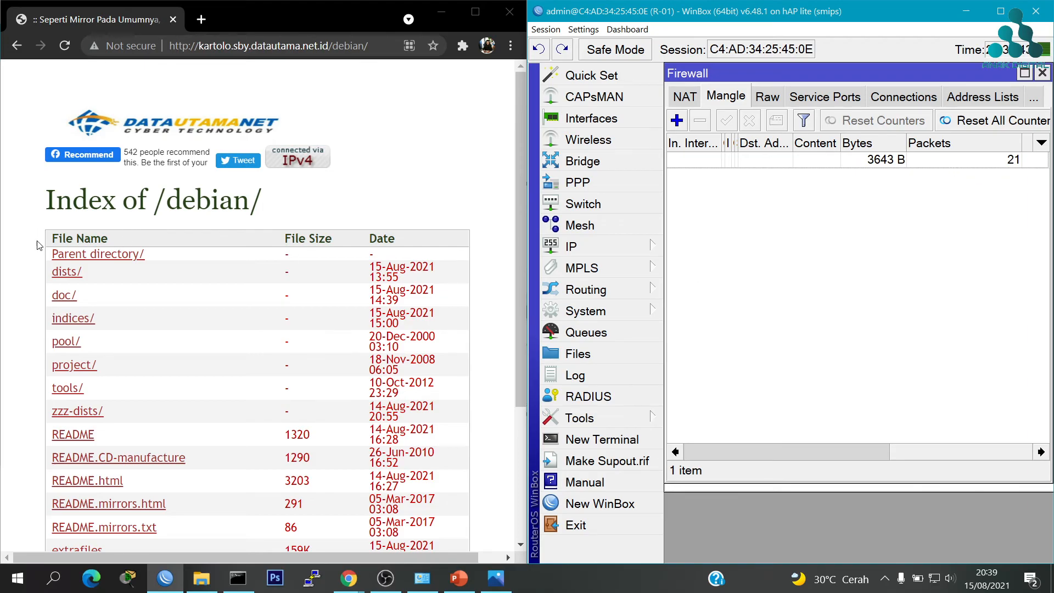
# Open the parent directory of the Debian index page in Chrome to generate HTTP traffic for the mangle rule's counters
pyautogui.scroll(-2, 144, 259)
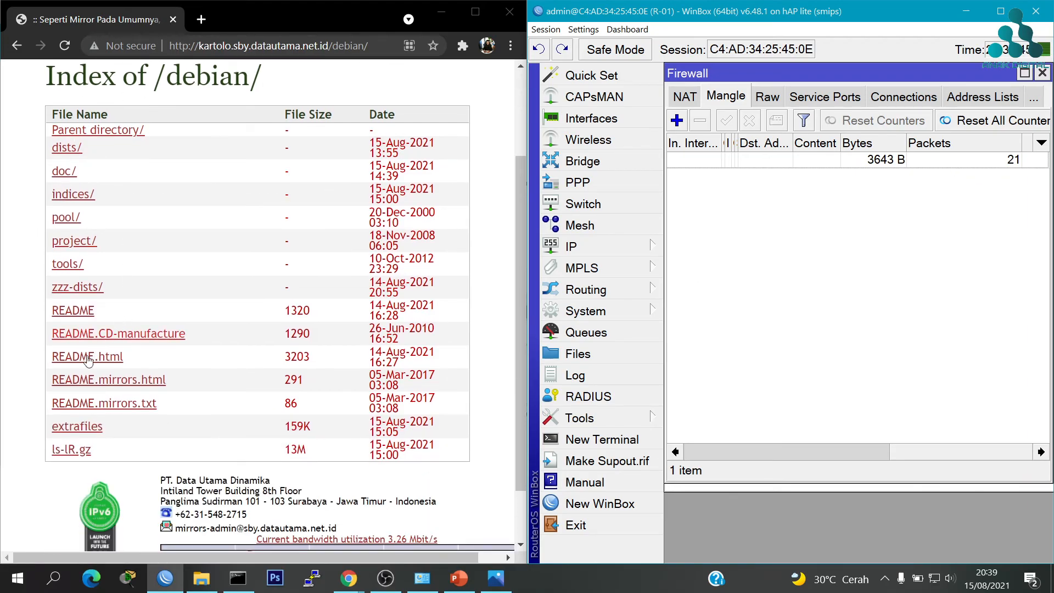
pyautogui.scroll(-1, 78, 437)
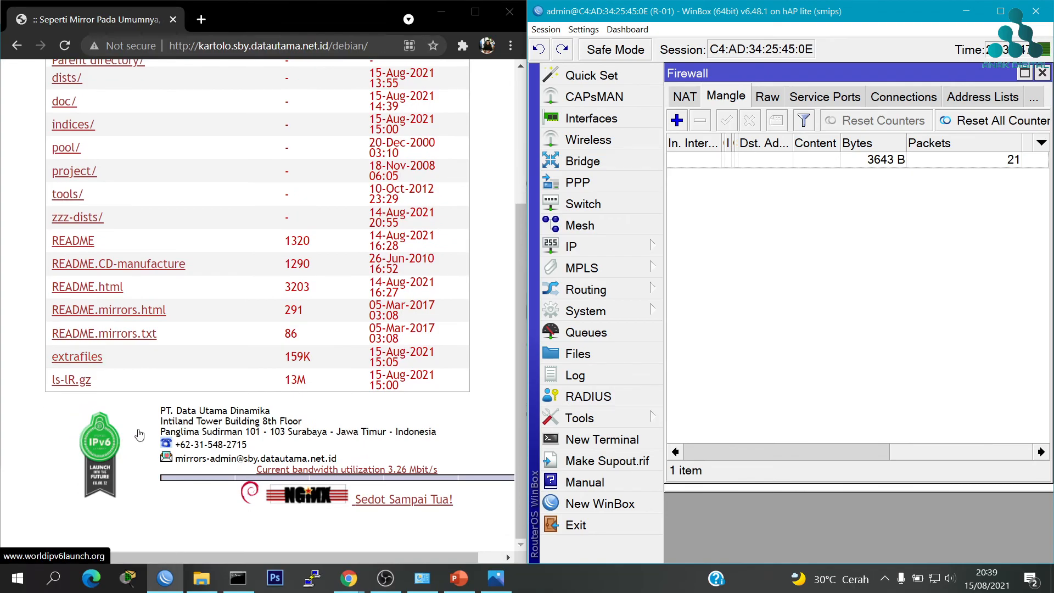
pyautogui.scroll(3, 138, 435)
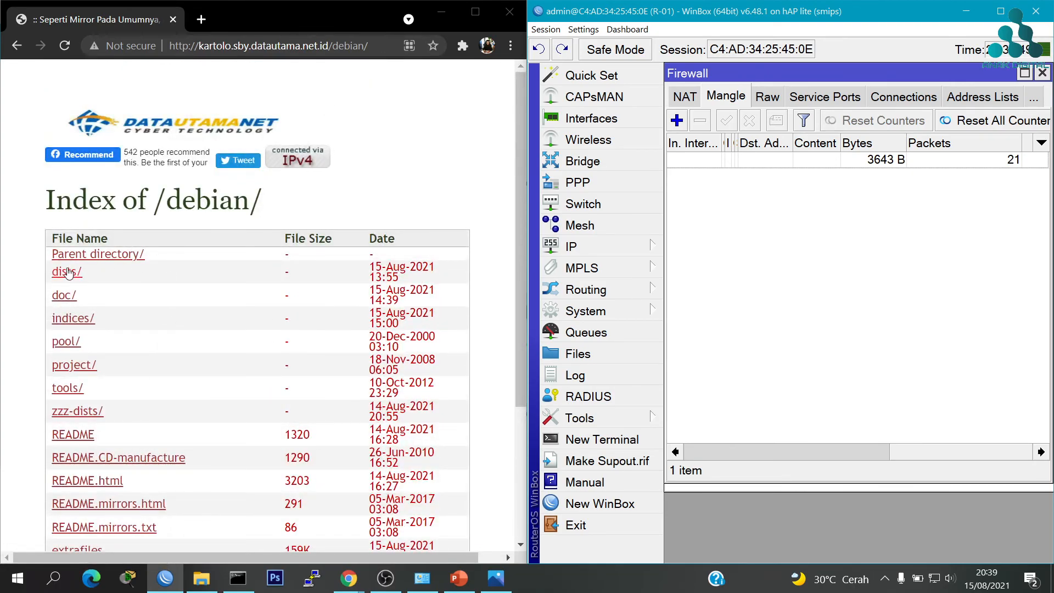
pyautogui.click(100, 256)
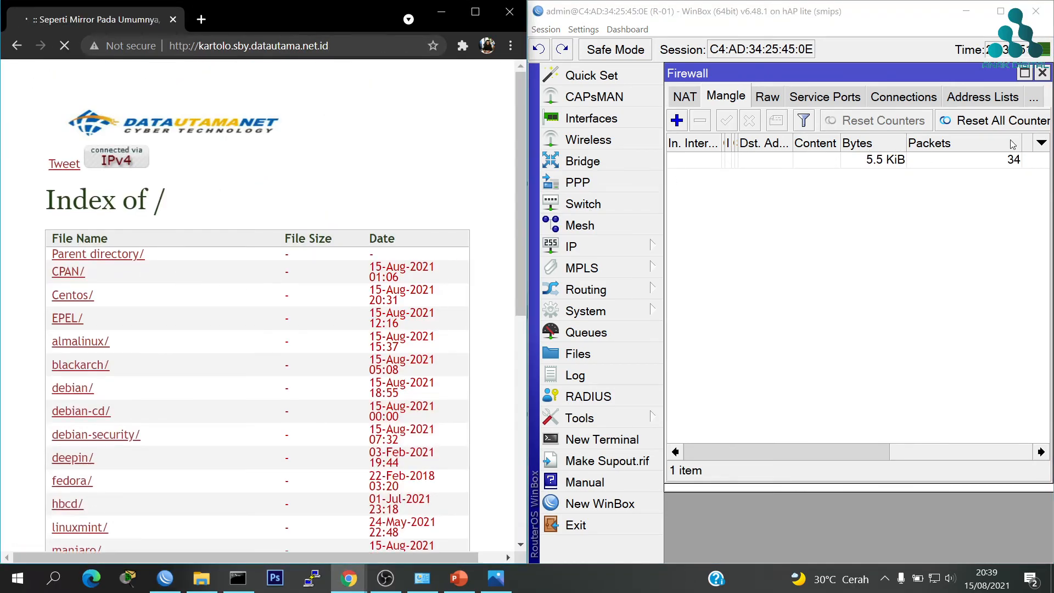